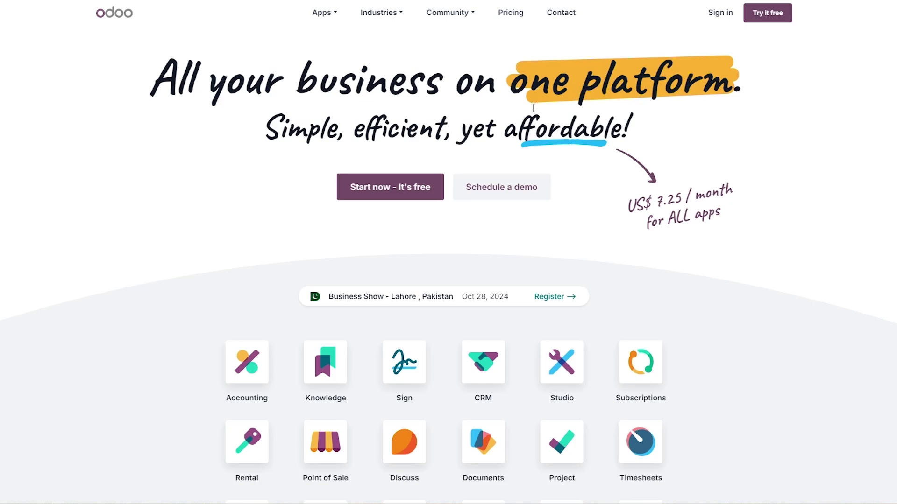
Step: Look over the business apps on the home page and the full list of apps by category
scroll(91, 202, down, 7)
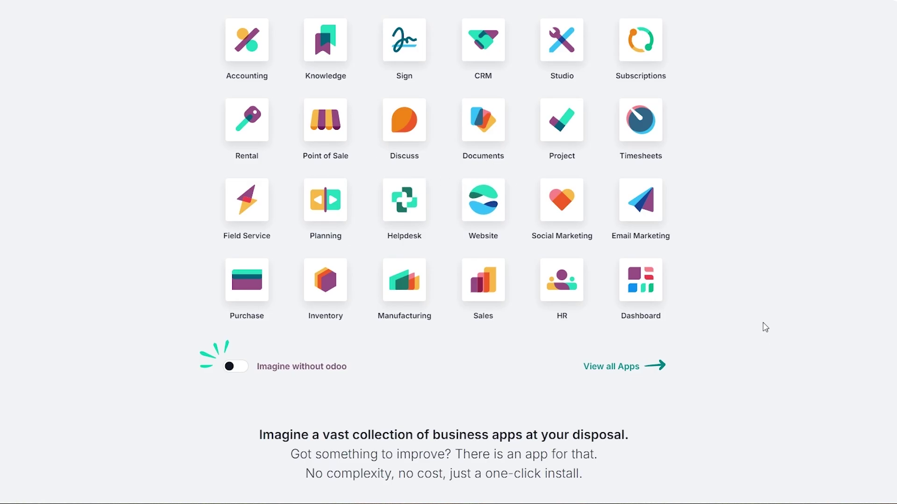
scroll(763, 322, up, 1)
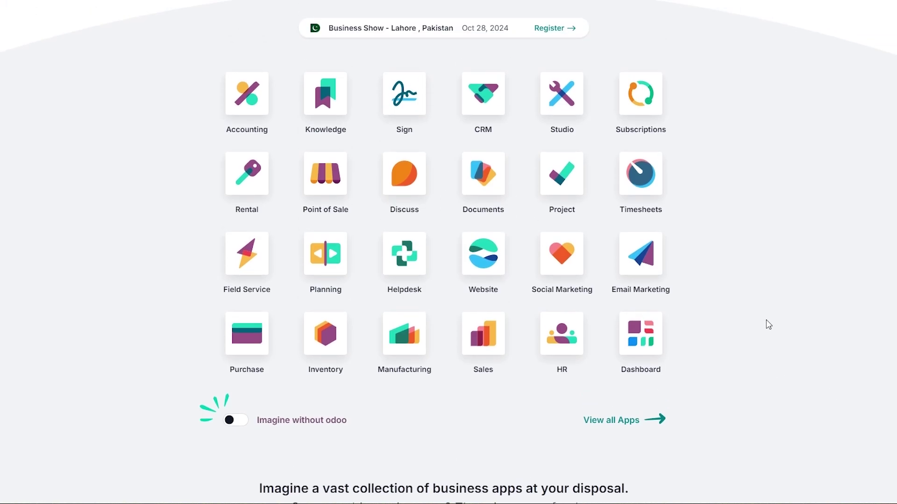
scroll(768, 325, up, 5)
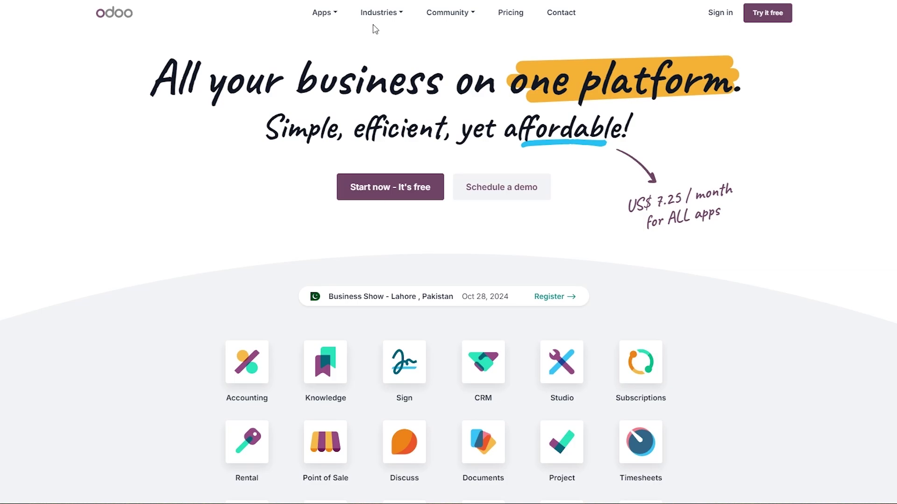
click(324, 13)
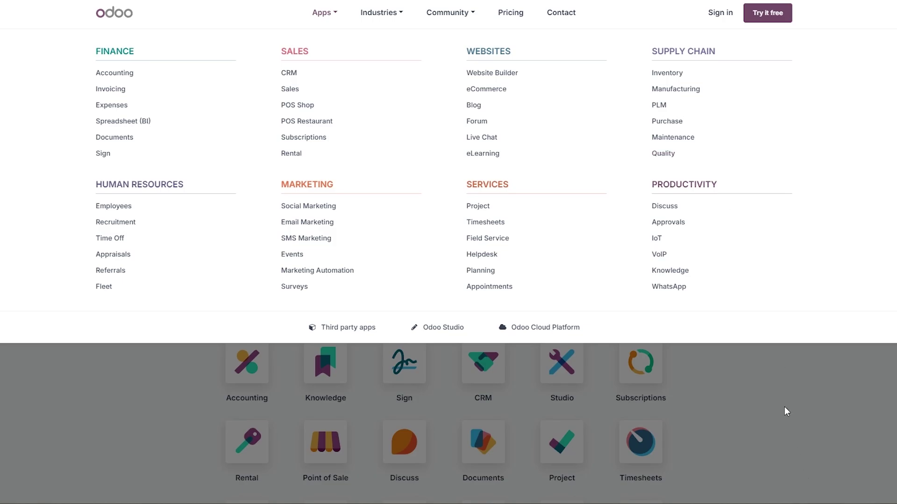
scroll(784, 411, down, 5)
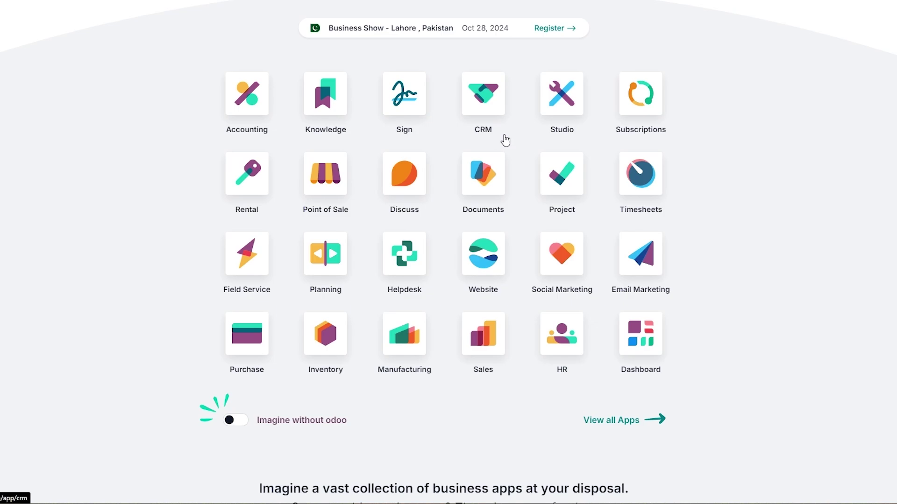
Step: Open the CRM product page and review its pipeline, communication, integration, quotation and reporting sections
click(489, 99)
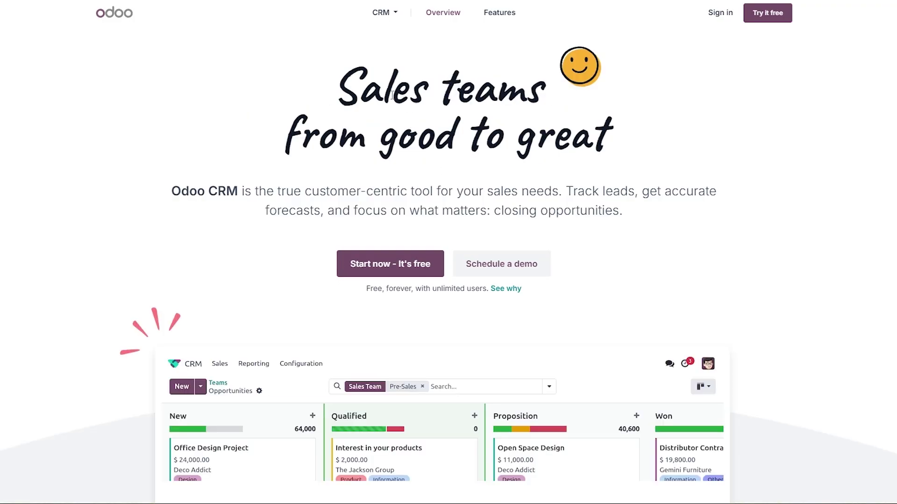
scroll(680, 101, down, 5)
scroll(137, 148, down, 10)
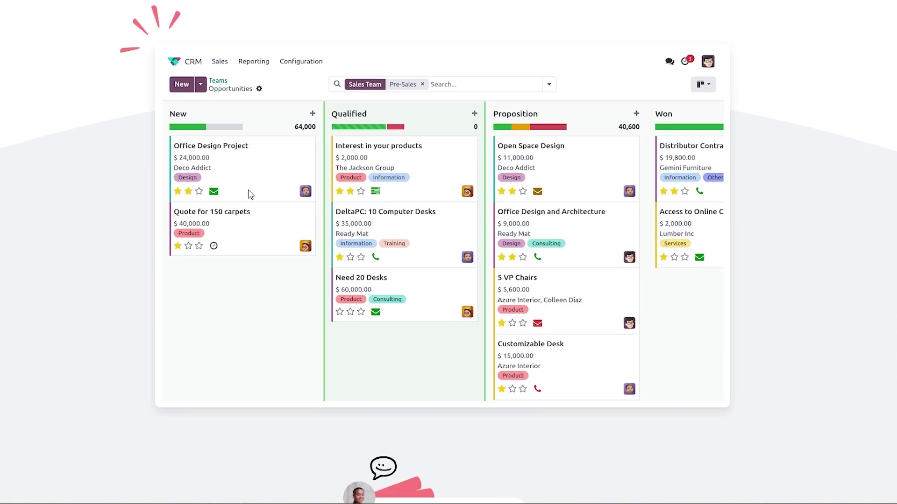
scroll(256, 229, up, 15)
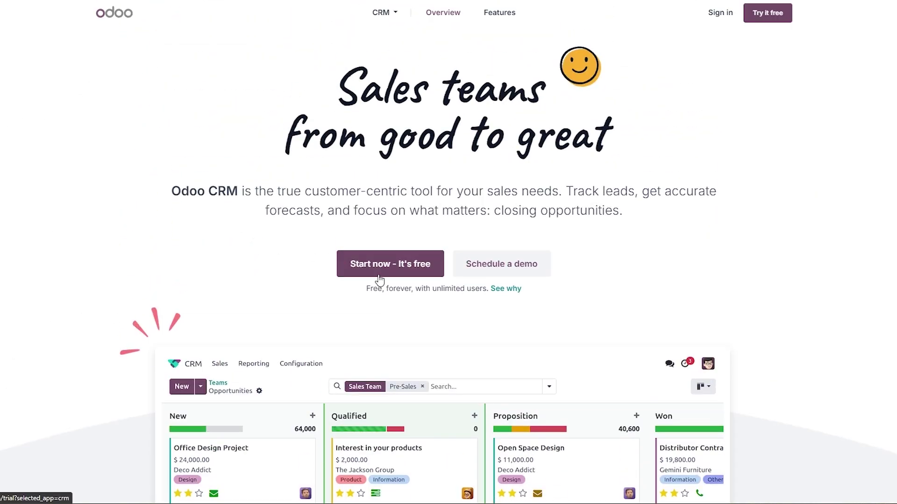
click(379, 275)
scroll(379, 275, down, 20)
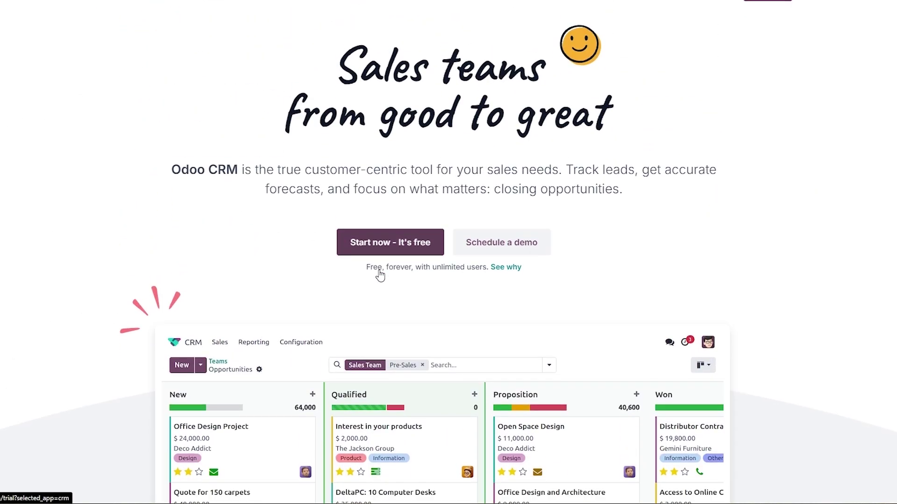
scroll(382, 273, down, 15)
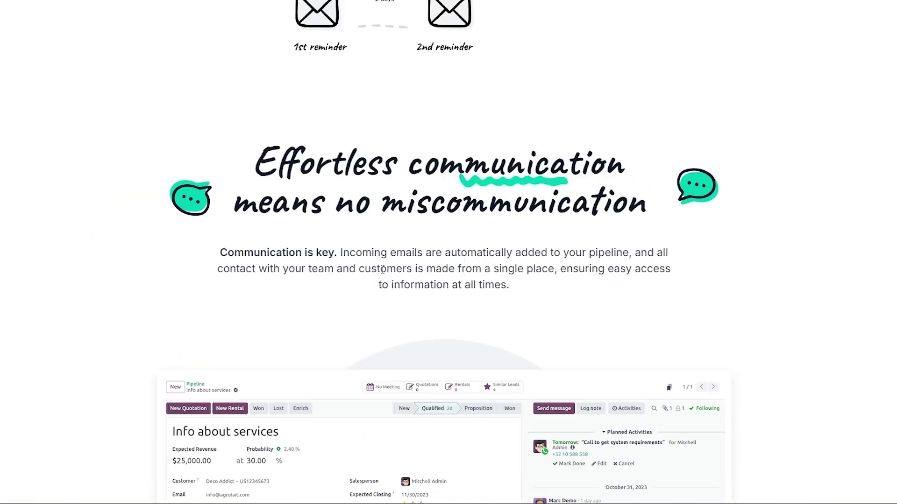
scroll(285, 312, down, 14)
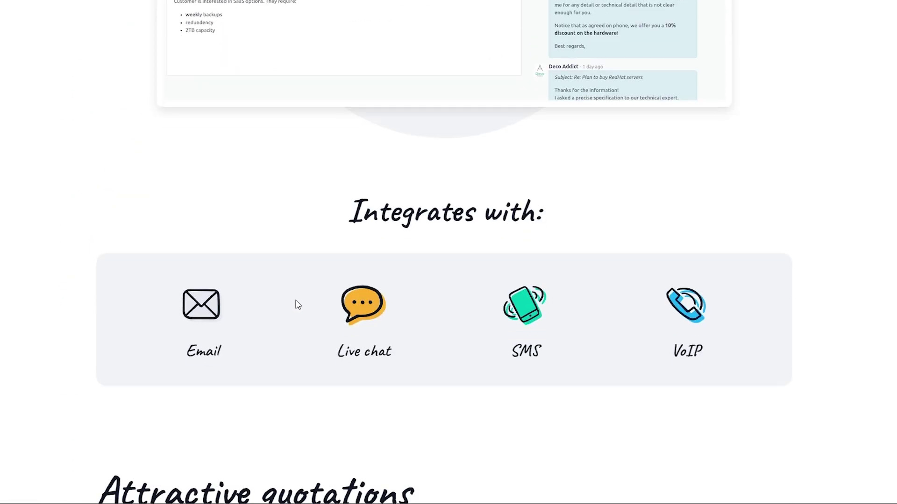
scroll(457, 216, up, 5)
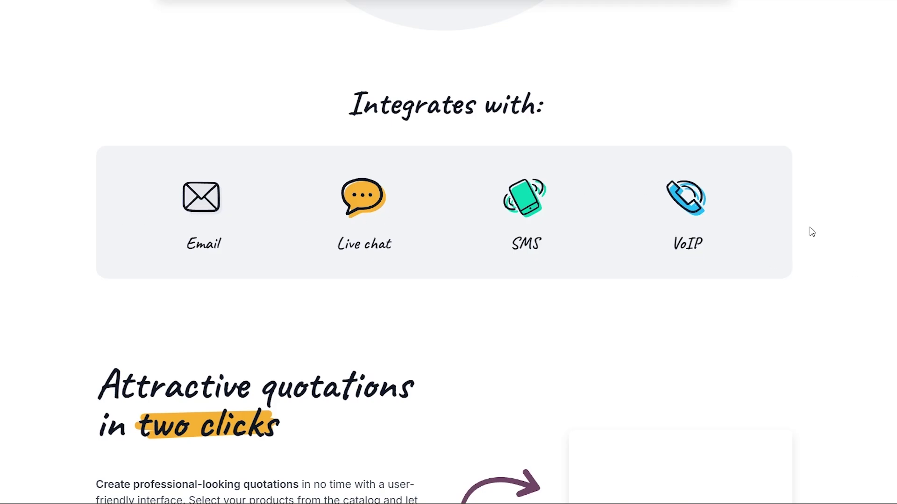
scroll(812, 232, down, 15)
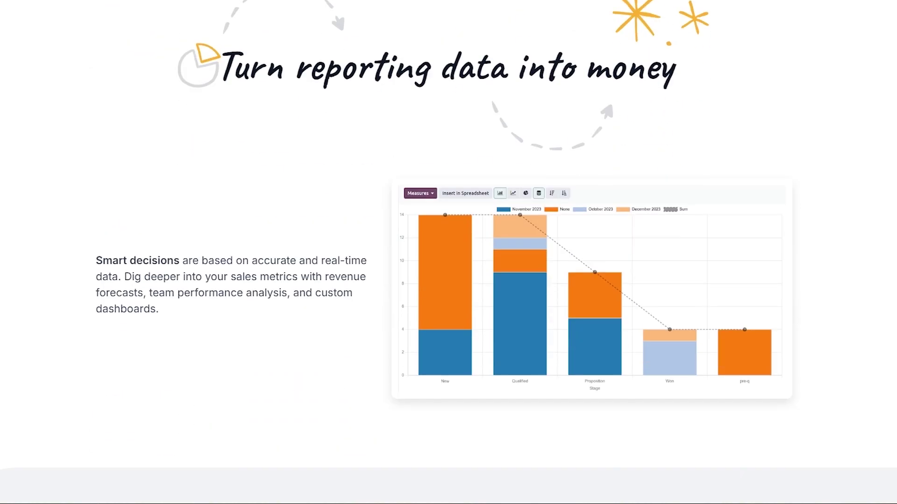
scroll(449, 253, up, 20)
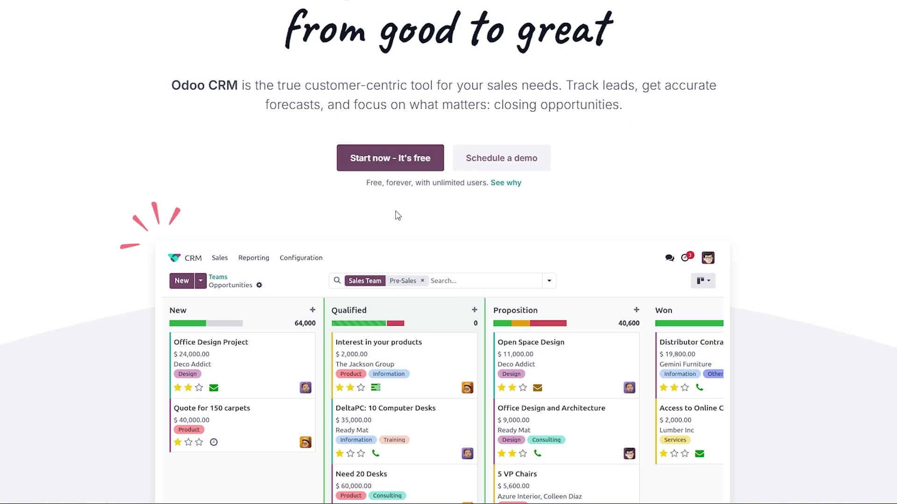
Step: Start the free CRM trial and activate the new database from the confirmation email in Gmail
click(390, 158)
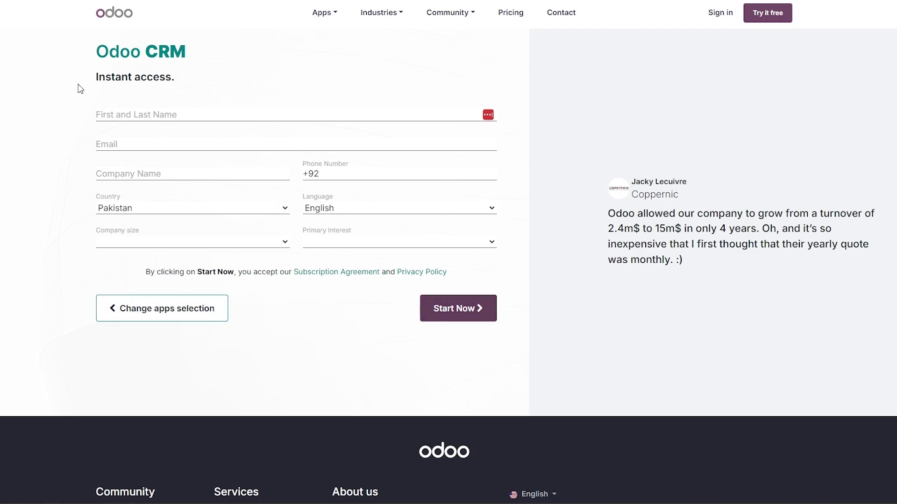
drag(97, 52, 187, 52)
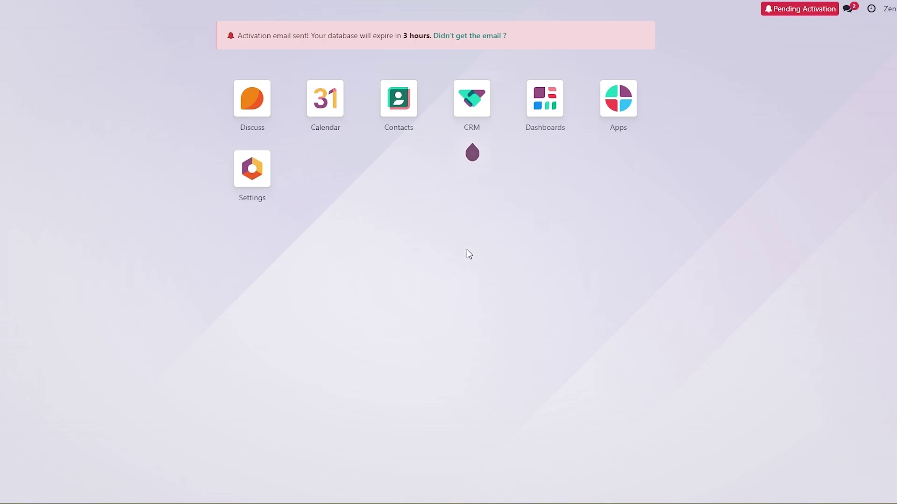
mouse_move(489, 111)
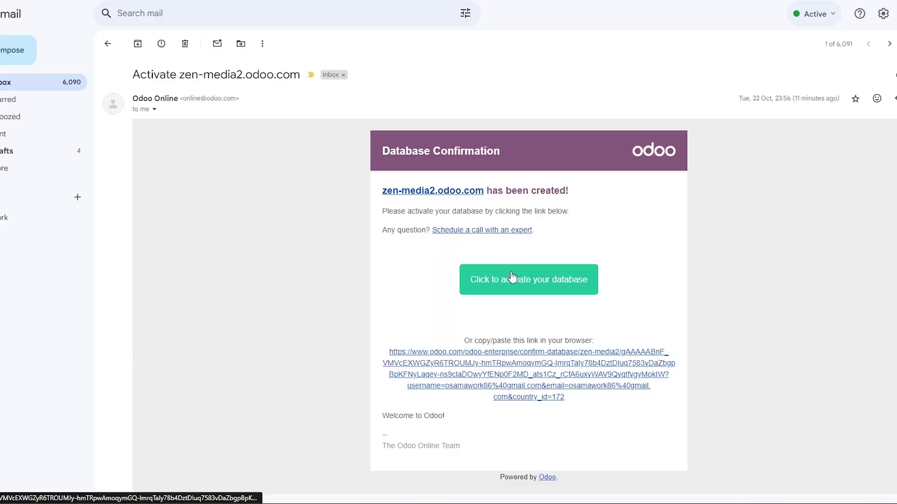
click(513, 279)
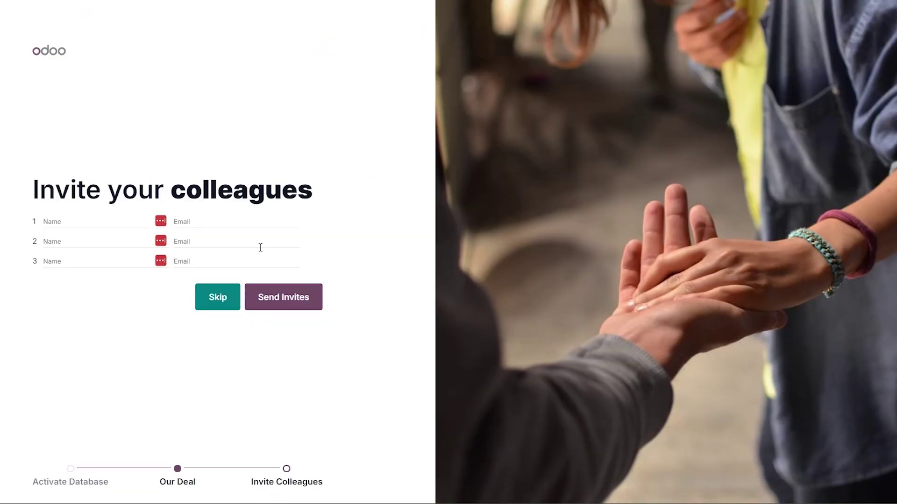
Step: Skip inviting colleagues and go to the newly activated database
drag(55, 203, 315, 192)
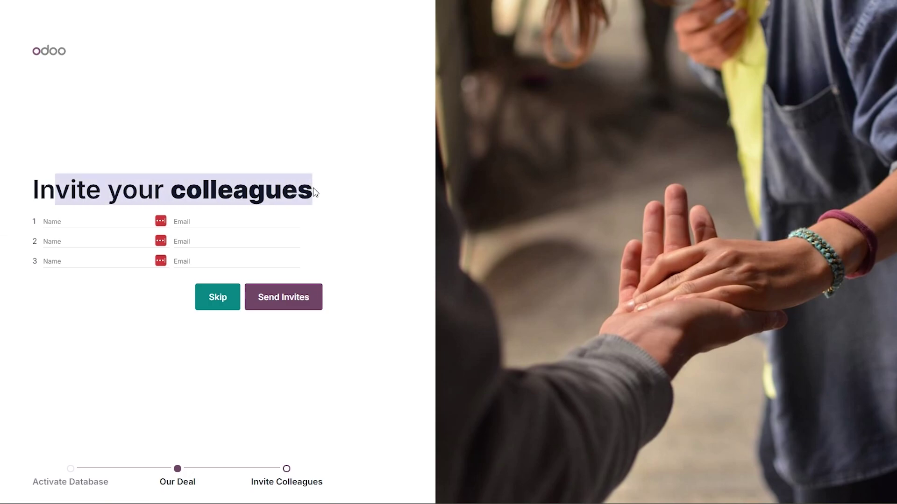
click(66, 227)
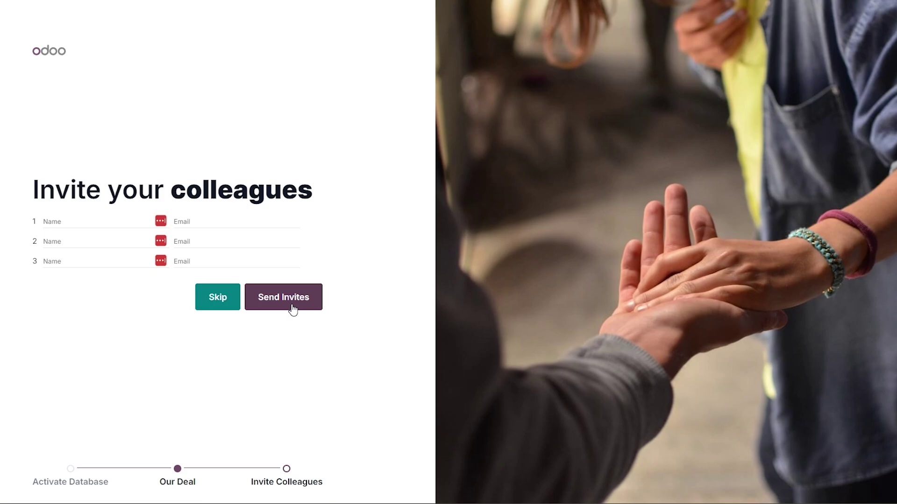
click(221, 306)
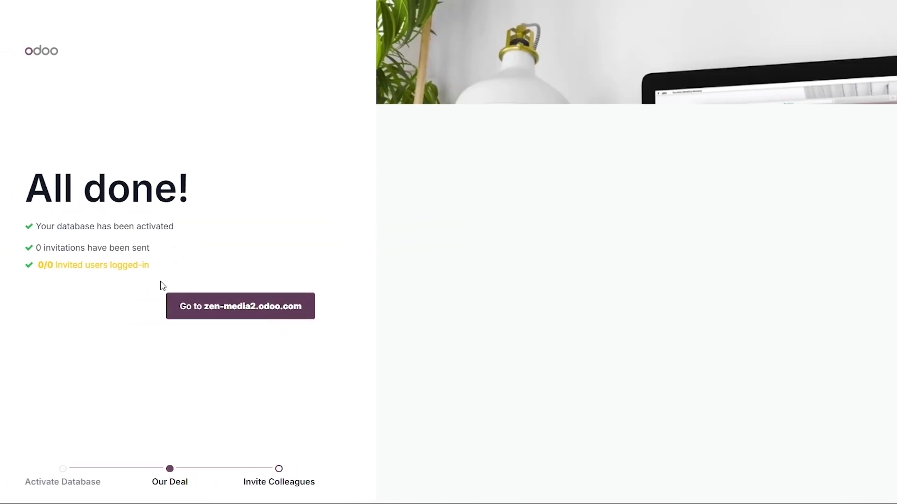
click(229, 311)
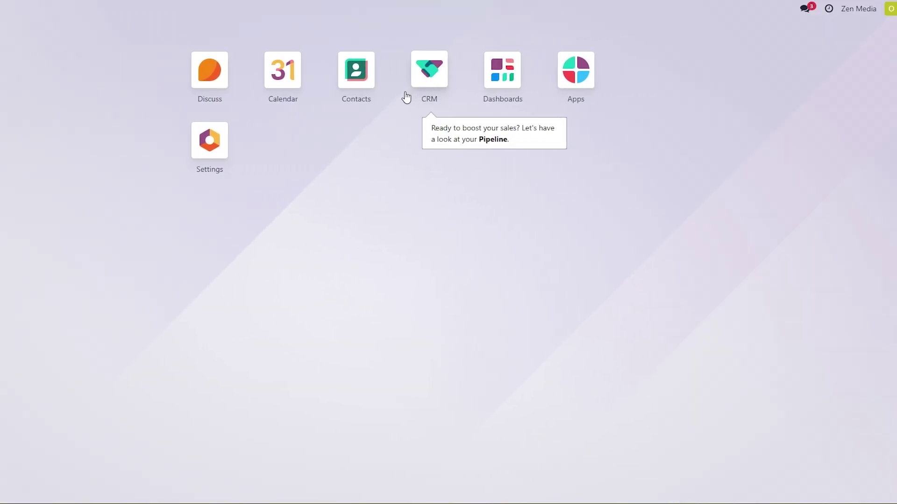
Step: Open the Dashboards app and examine the CRM Leads and Pipeline dashboards
click(434, 79)
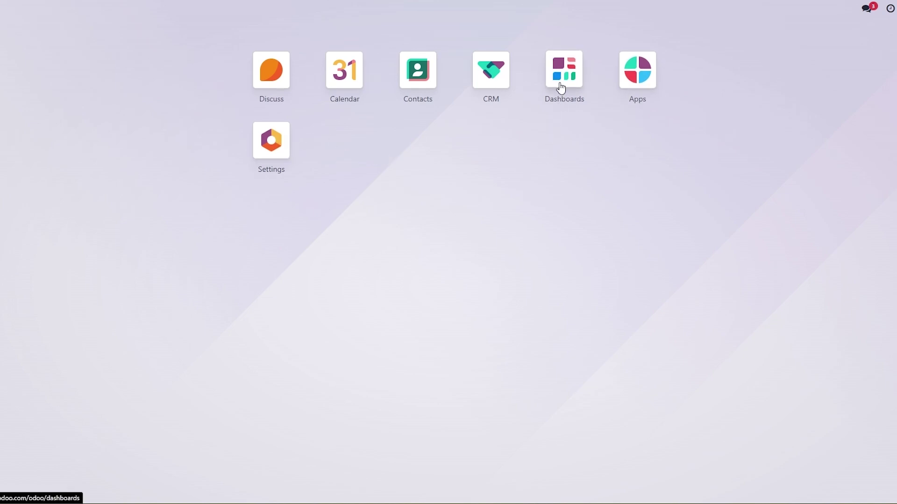
click(558, 119)
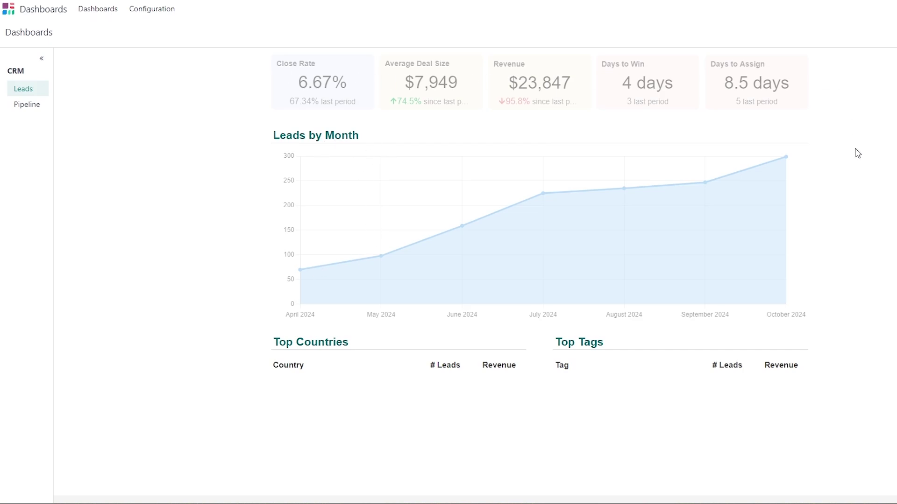
scroll(858, 153, down, 3)
scroll(783, 218, up, 3)
click(26, 115)
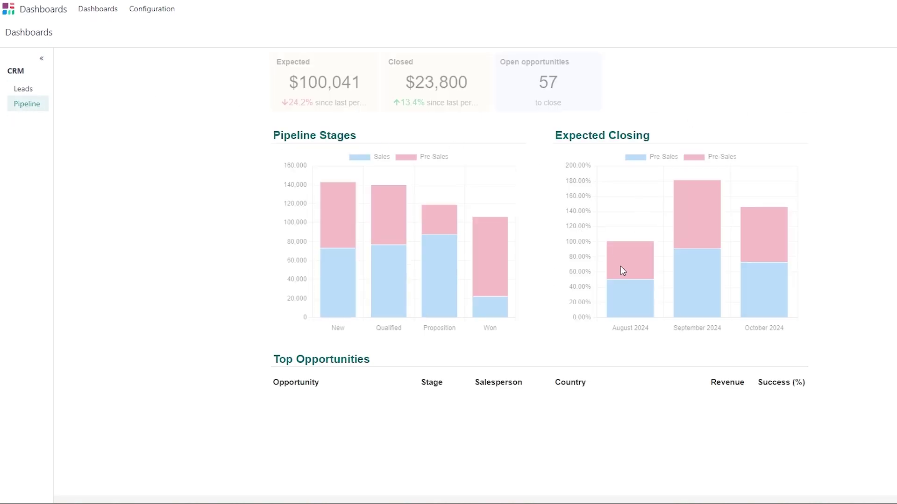
mouse_move(331, 228)
click(106, 18)
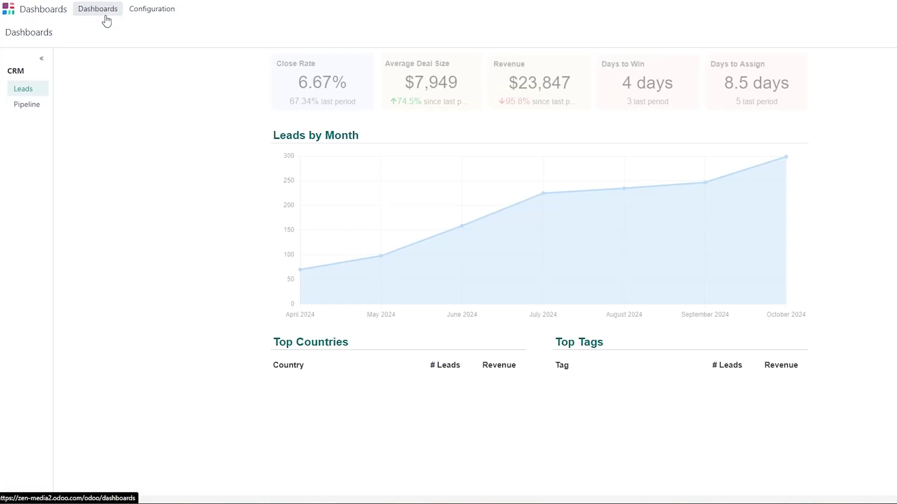
Step: View the dashboard configuration list and check the spreadsheets of the Human Resources and Website groups
click(139, 13)
click(152, 30)
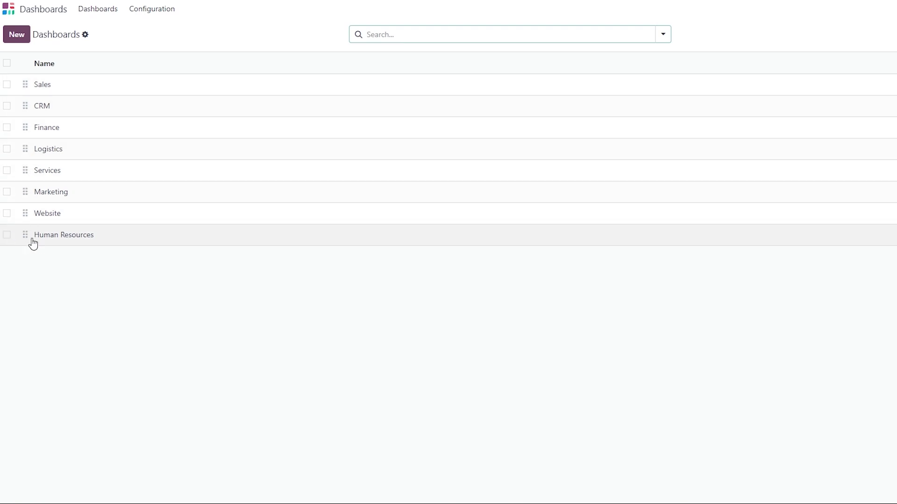
click(50, 235)
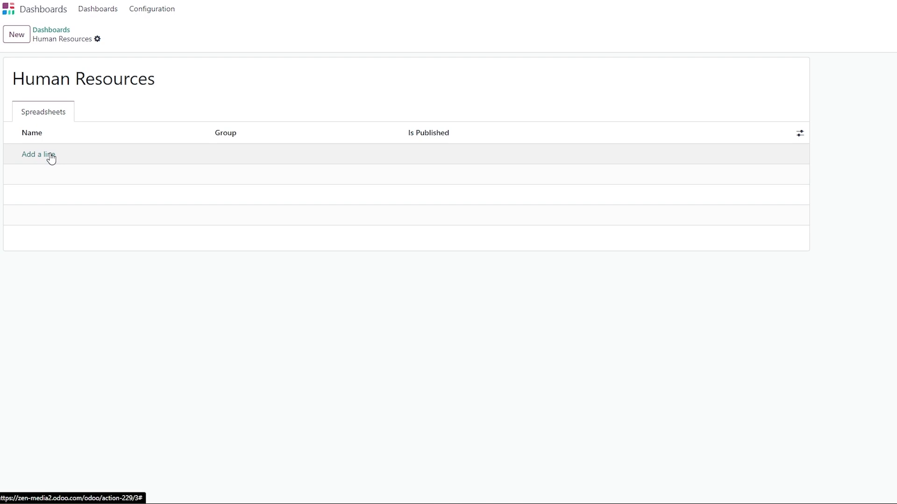
key(alt+Left)
click(65, 214)
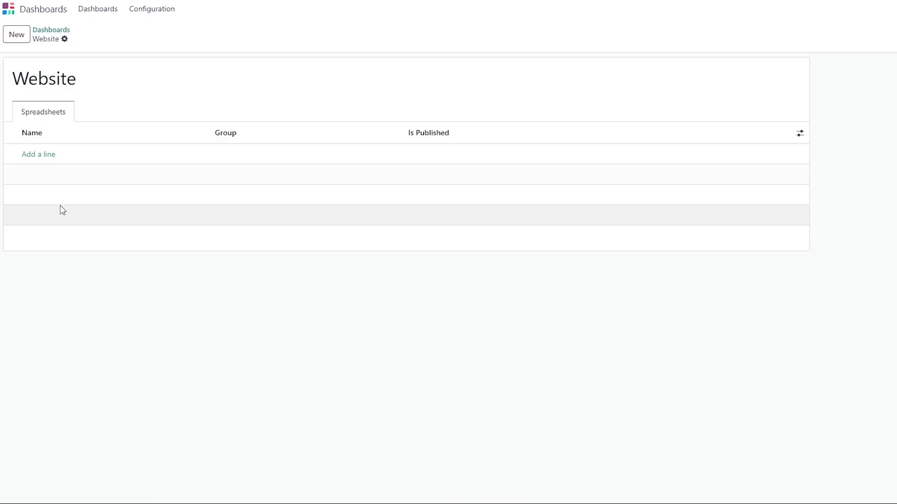
key(alt+Left)
key(alt+Left)
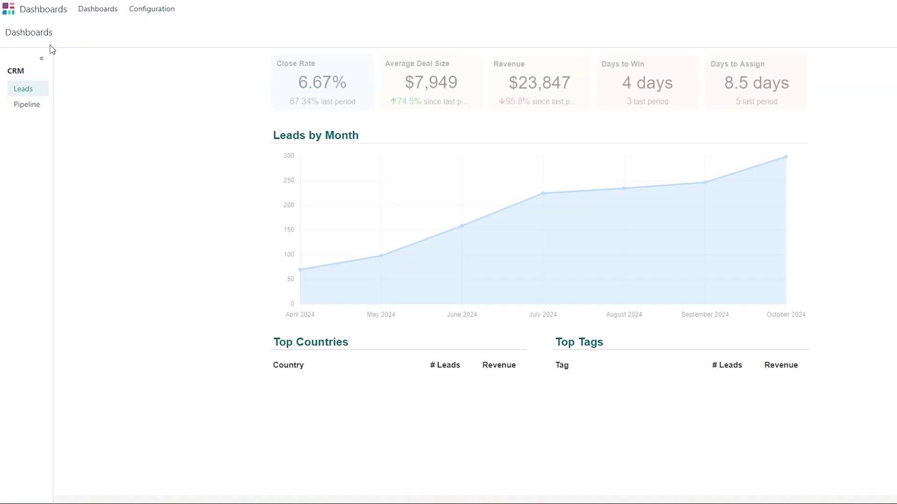
Step: Return to the home screen, open the Apps catalogue and browse the installable modules and categories
key(alt+Left)
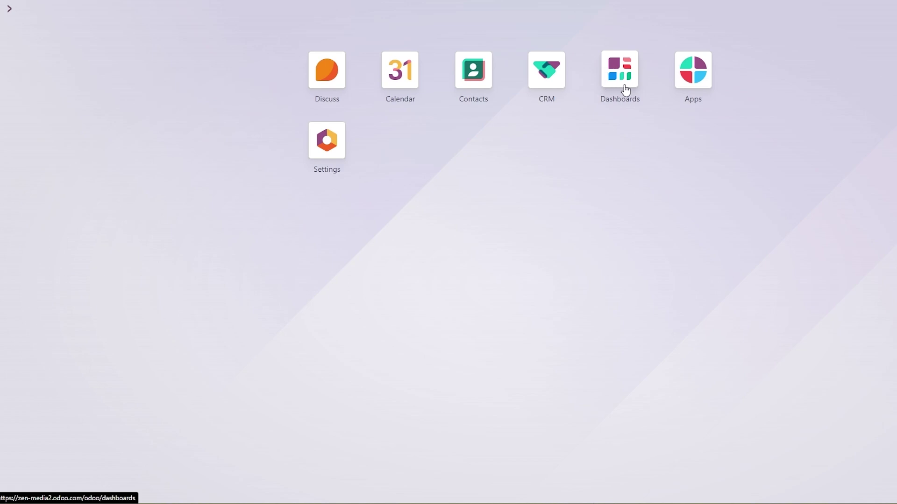
click(707, 76)
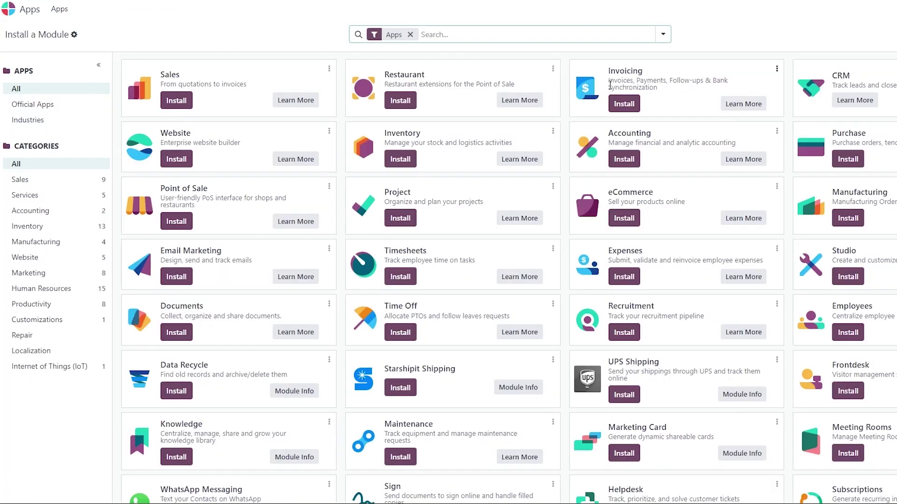
scroll(295, 87, down, 9)
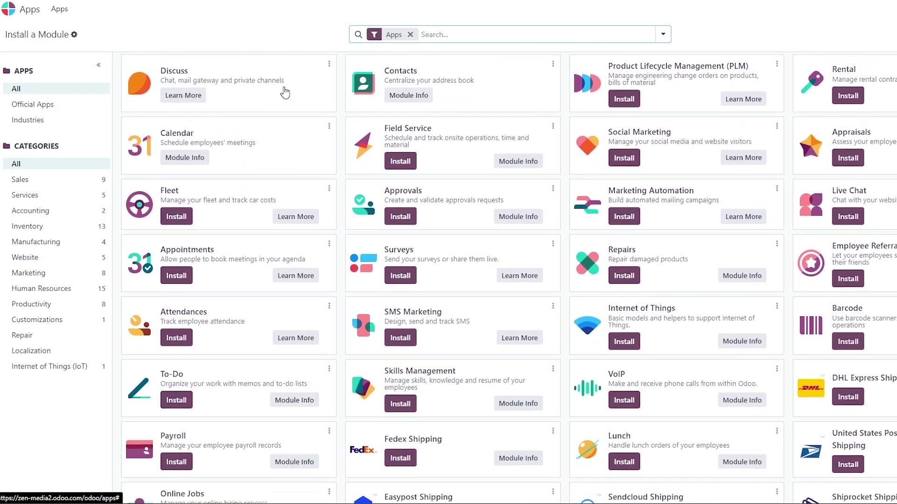
scroll(285, 91, up, 8)
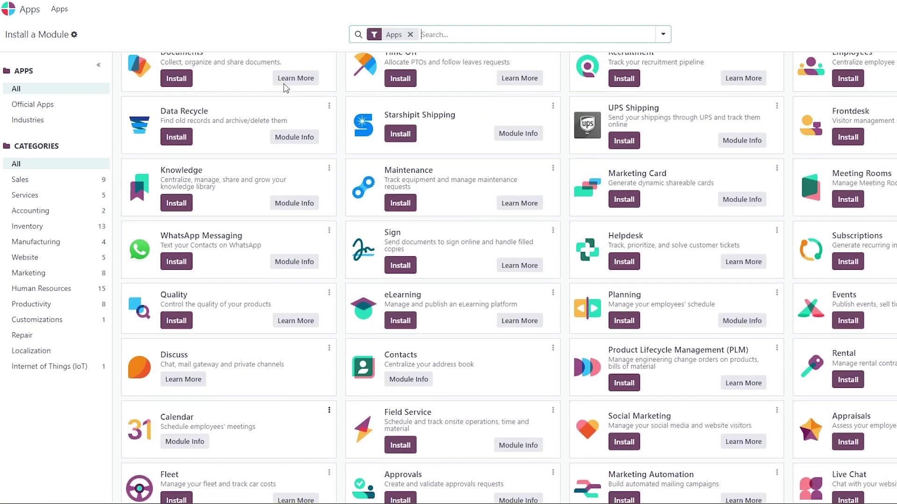
scroll(284, 87, up, 3)
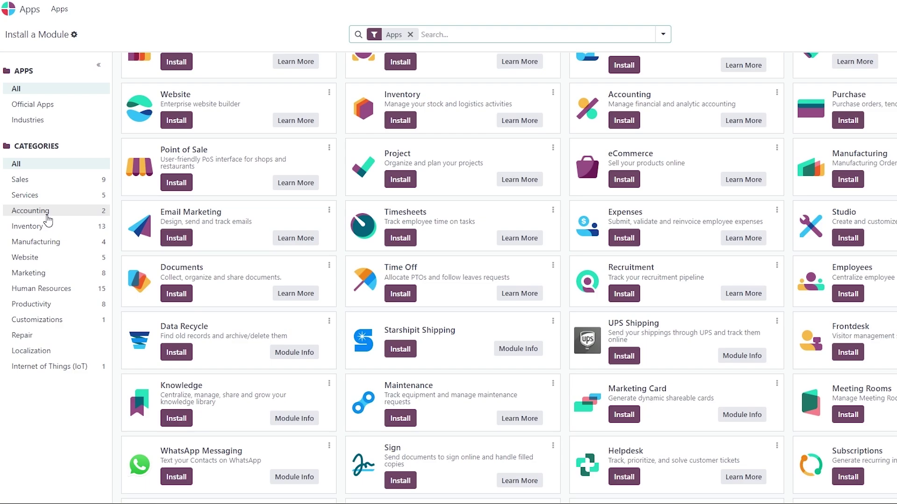
Step: Browse the remaining modules in the Apps catalogue and return to the home screen
scroll(302, 299, down, 10)
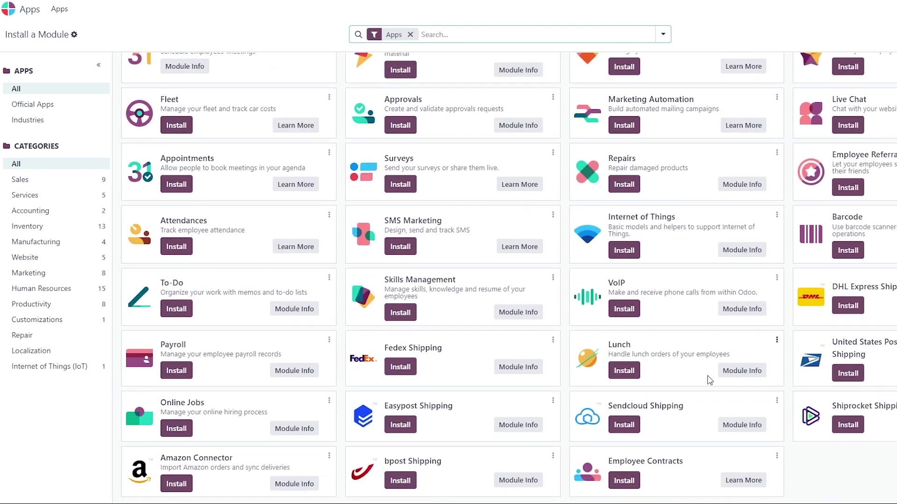
scroll(709, 380, up, 10)
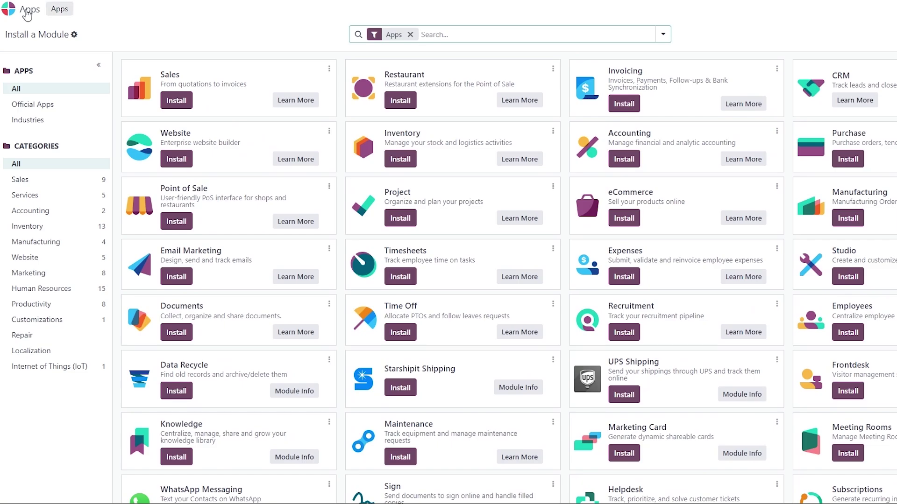
click(10, 10)
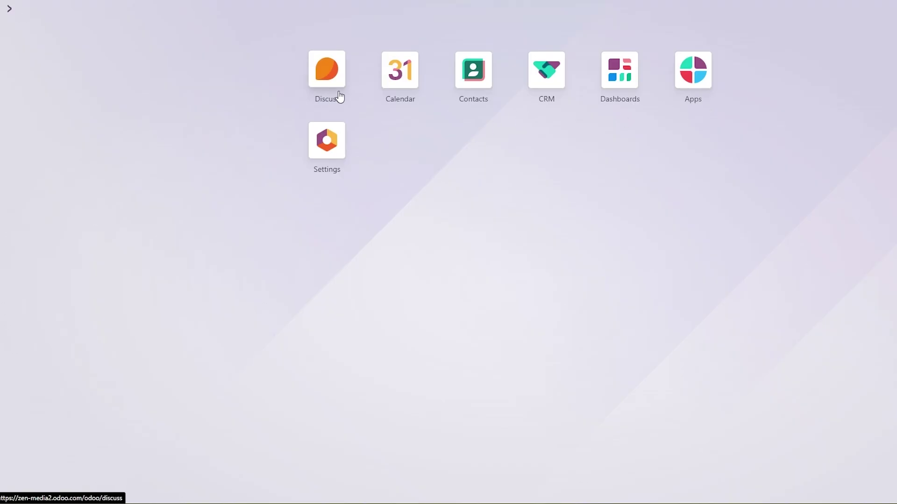
Step: Open Discuss, view the Administrators and general channels, and return to the home screen
click(335, 71)
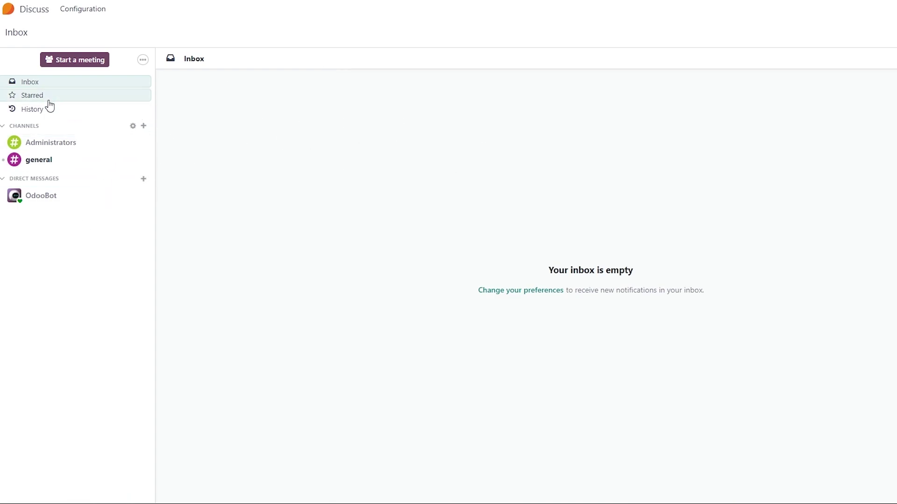
click(47, 148)
click(61, 164)
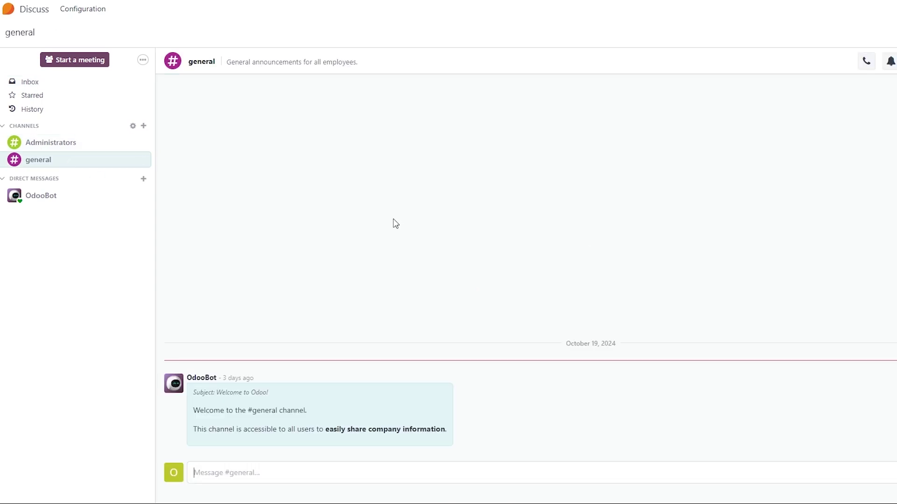
click(3, 7)
Step: Open the Calendar, look at the week view and a blank meeting form, and go back without creating a meeting
click(400, 70)
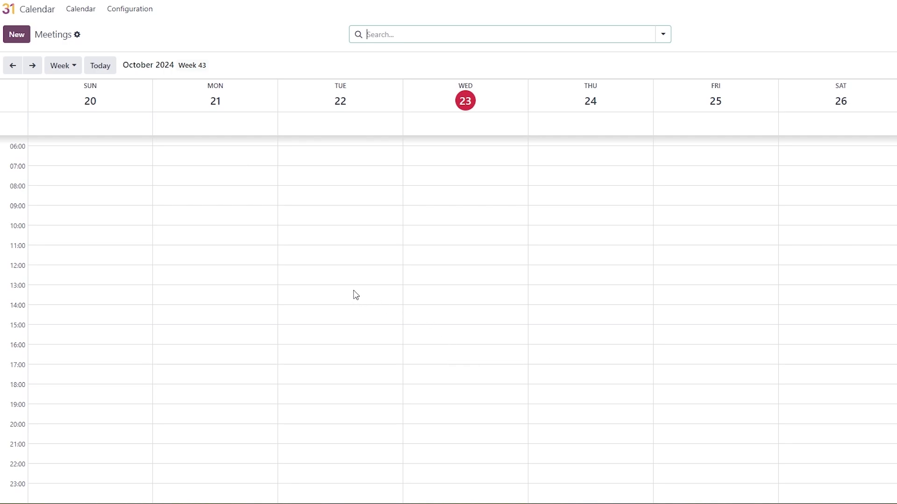
scroll(355, 293, up, 3)
click(56, 34)
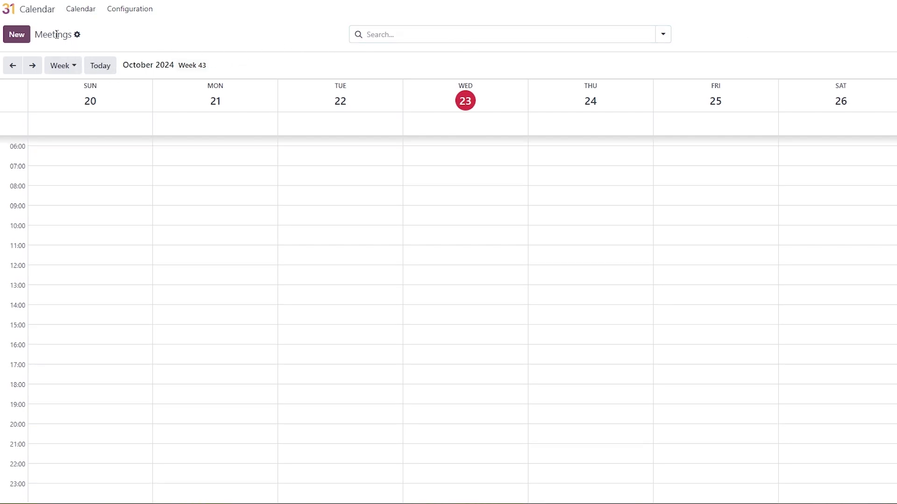
click(17, 34)
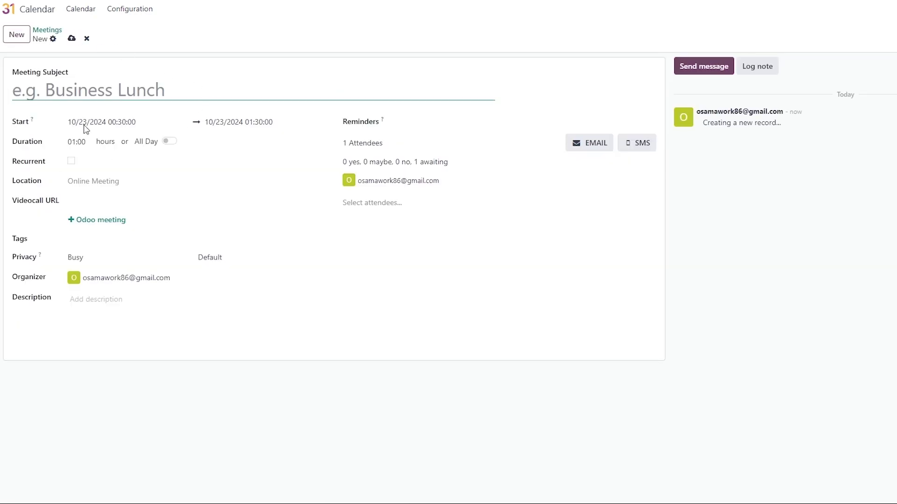
key(alt+Left)
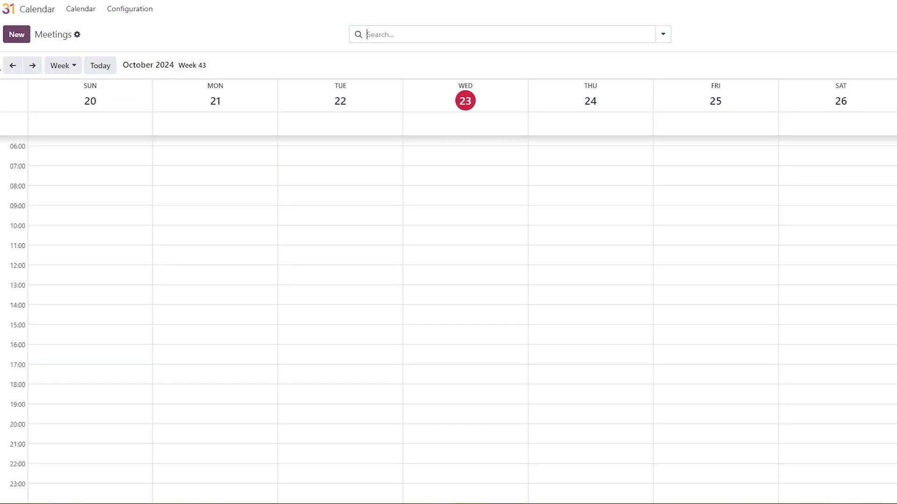
Step: Leave the Calendar, check the contact list in the Contacts app and return to the home screen
key(alt+Left)
click(473, 74)
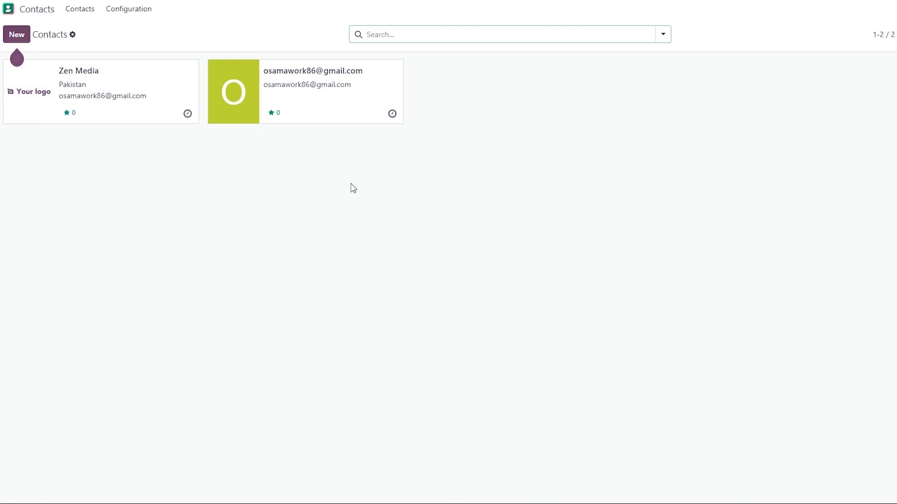
key(alt+Left)
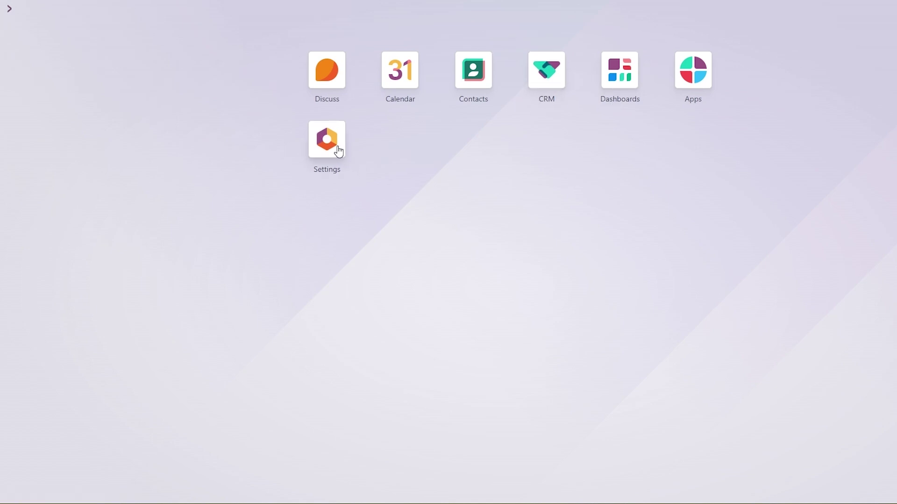
Step: Open the Settings app and browse the general settings for users, languages, companies and emails
click(333, 149)
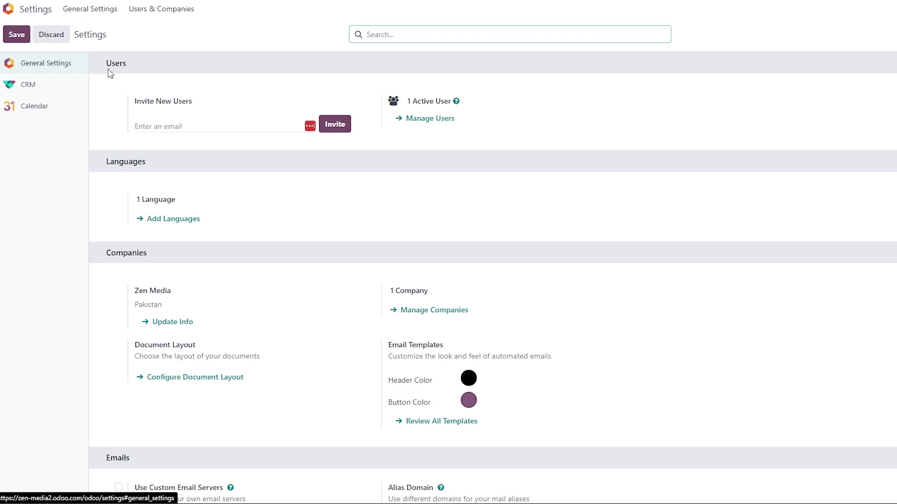
scroll(279, 157, down, 9)
scroll(402, 321, up, 9)
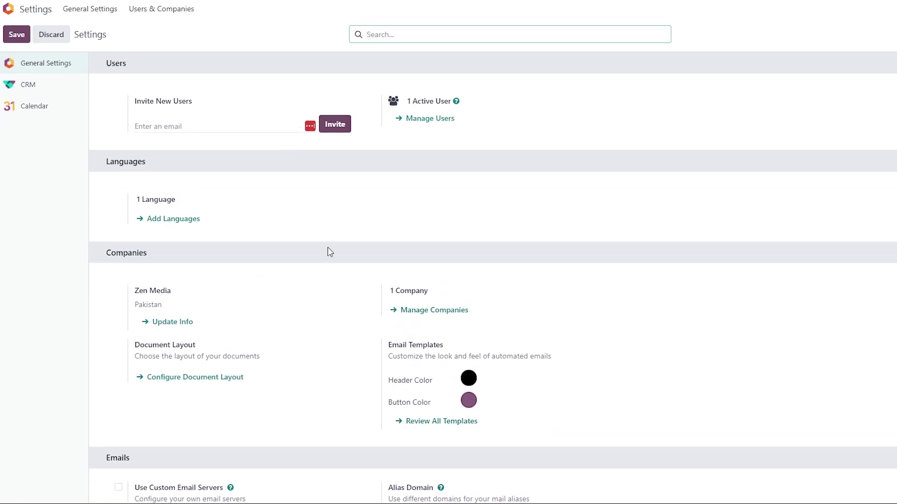
Step: Examine the CRM settings, including Recurring Revenues, Leads and Multi Teams, and return to the home screen
click(13, 96)
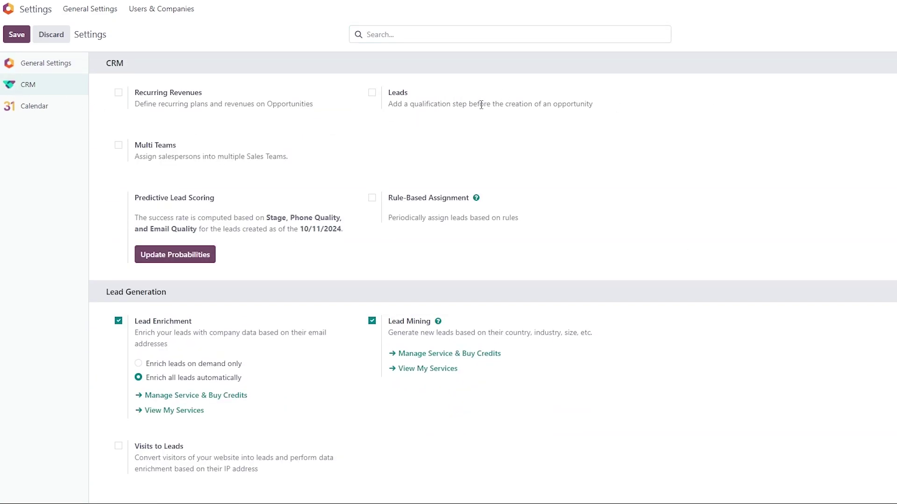
double_click(123, 65)
drag(163, 99, 221, 99)
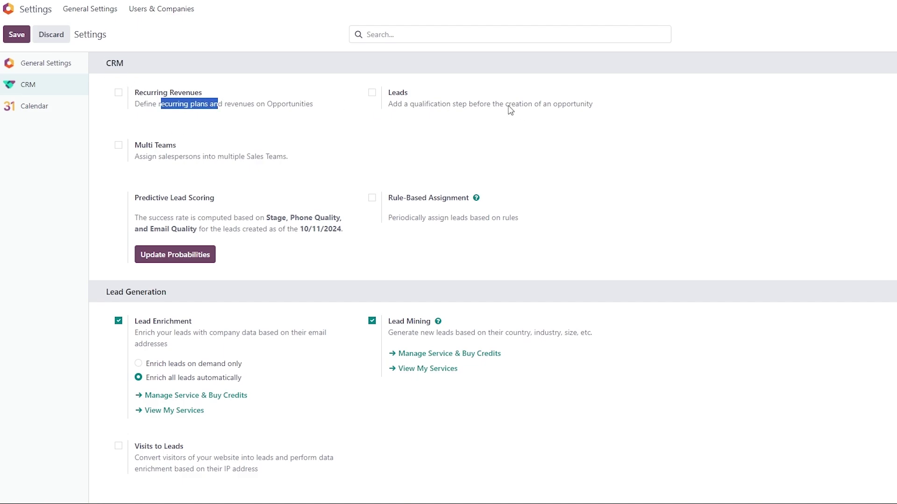
drag(409, 104, 473, 104)
drag(159, 157, 288, 157)
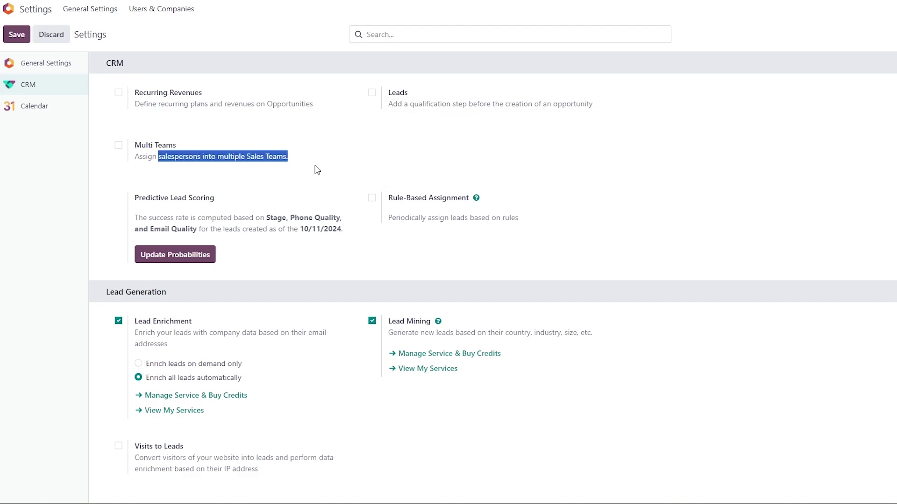
click(45, 63)
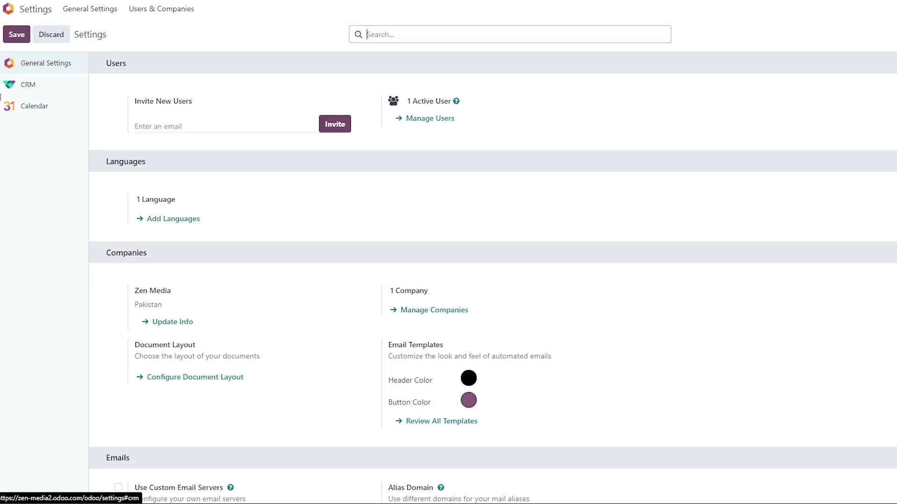
click(8, 9)
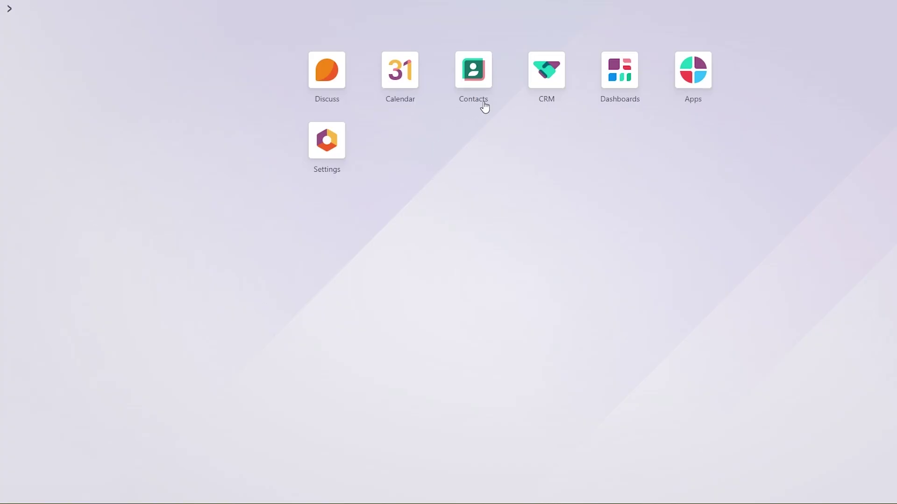
Step: Open the CRM pipeline, start a new opportunity and check the suggestions for its contact
click(550, 80)
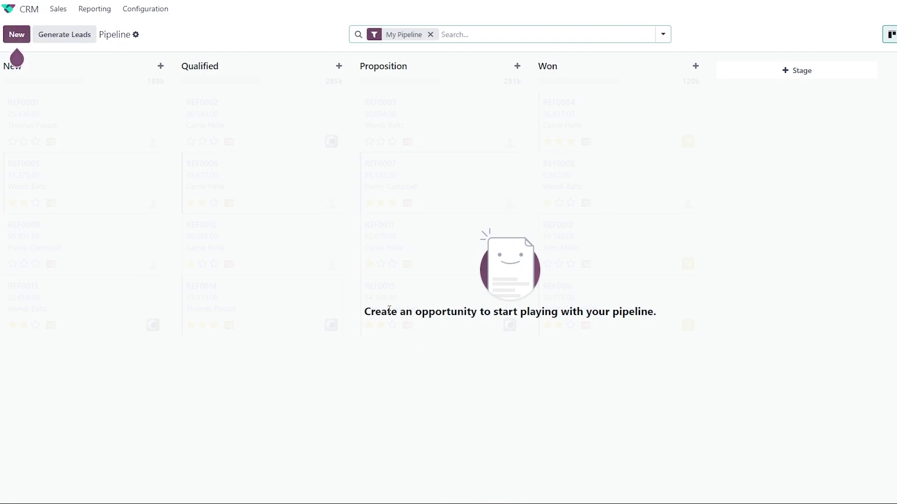
drag(389, 310, 656, 317)
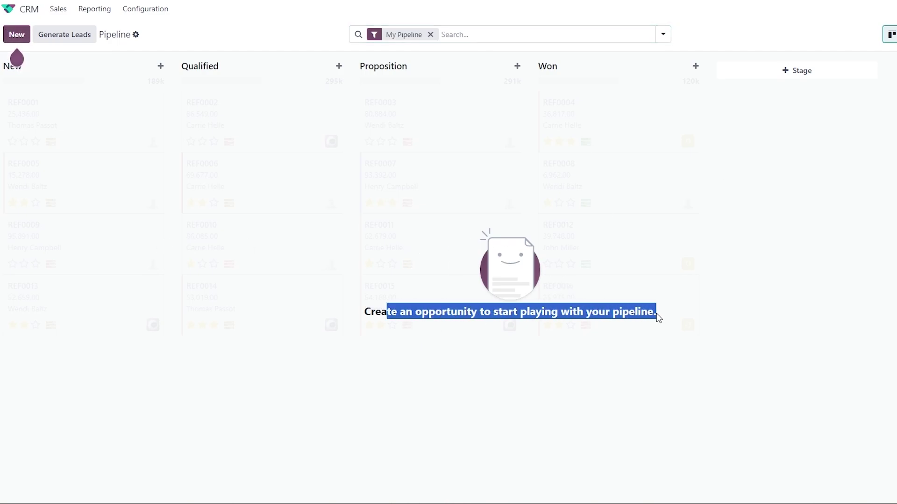
click(289, 280)
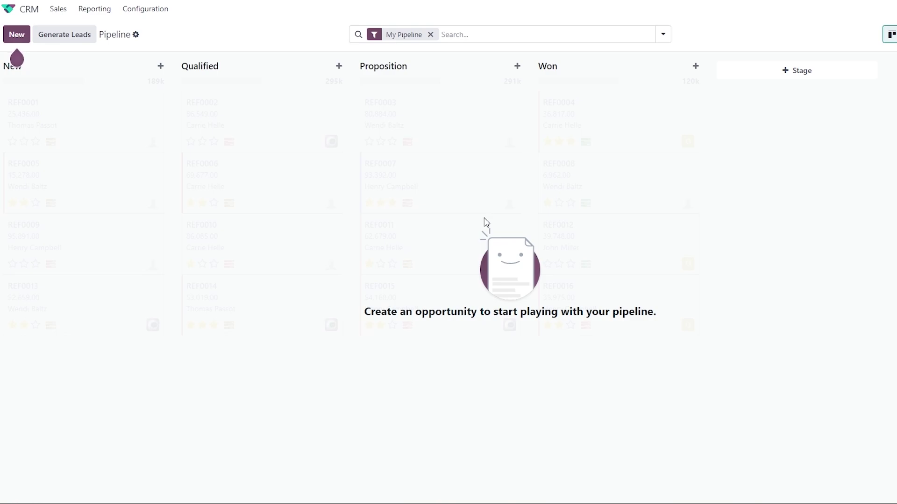
click(16, 34)
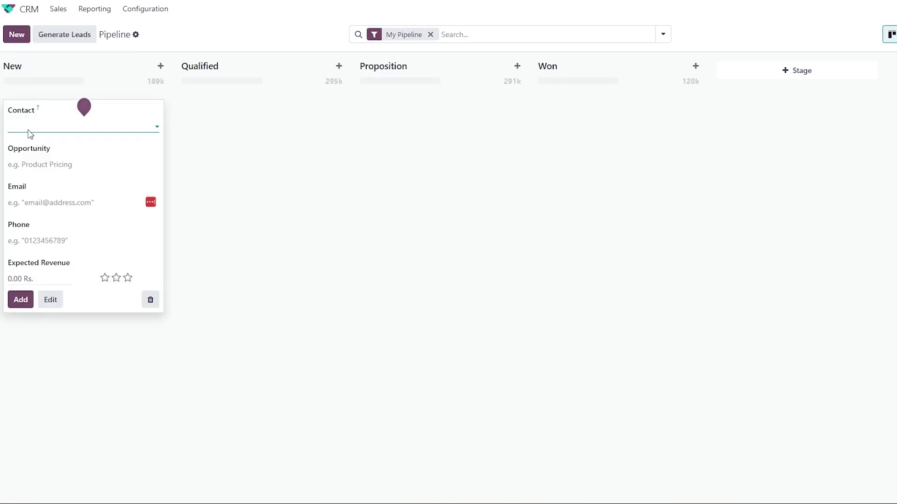
mouse_move(31, 129)
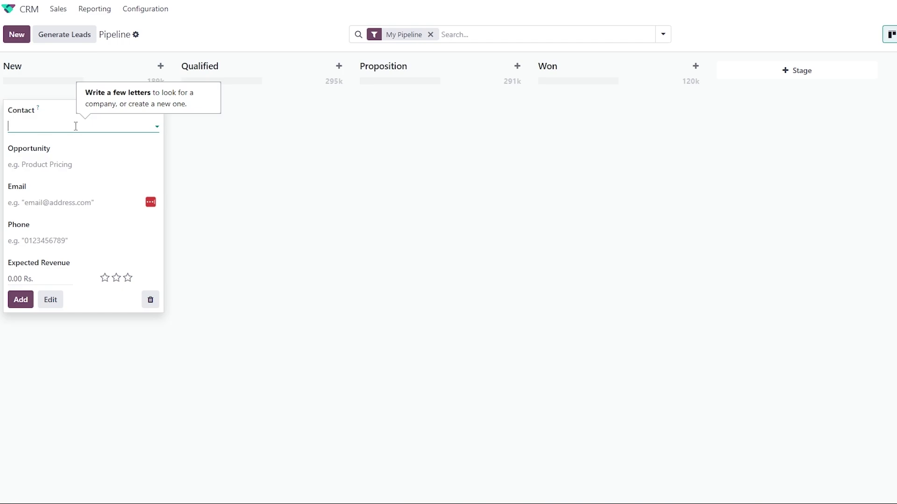
click(157, 126)
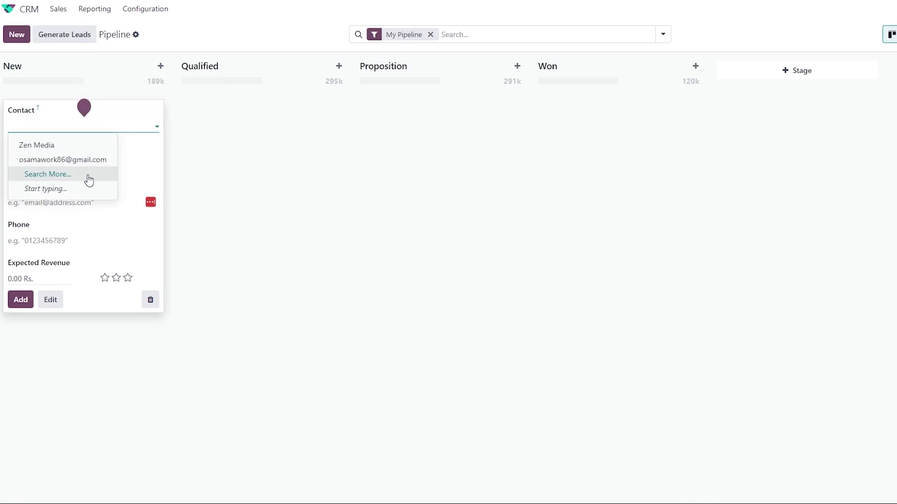
click(54, 120)
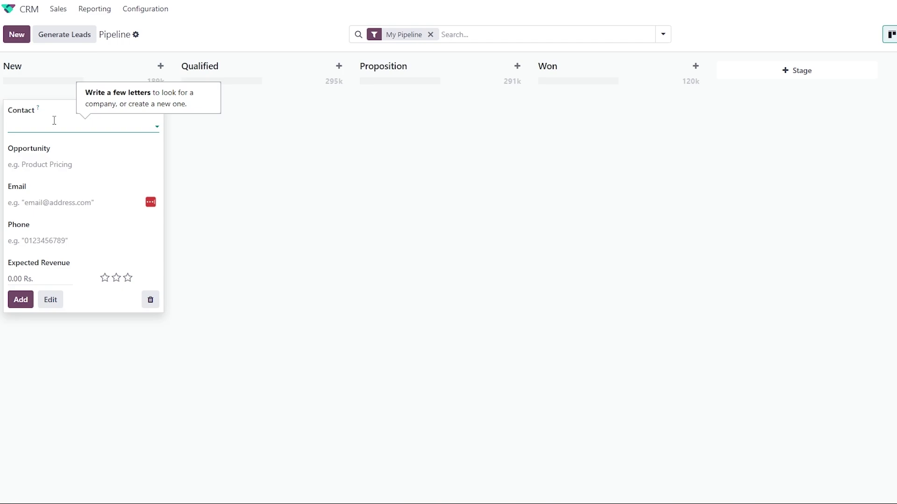
Step: Search the contact suggestions for "the", pick the company Top of the Hill and save it as a new contact
text(Com)
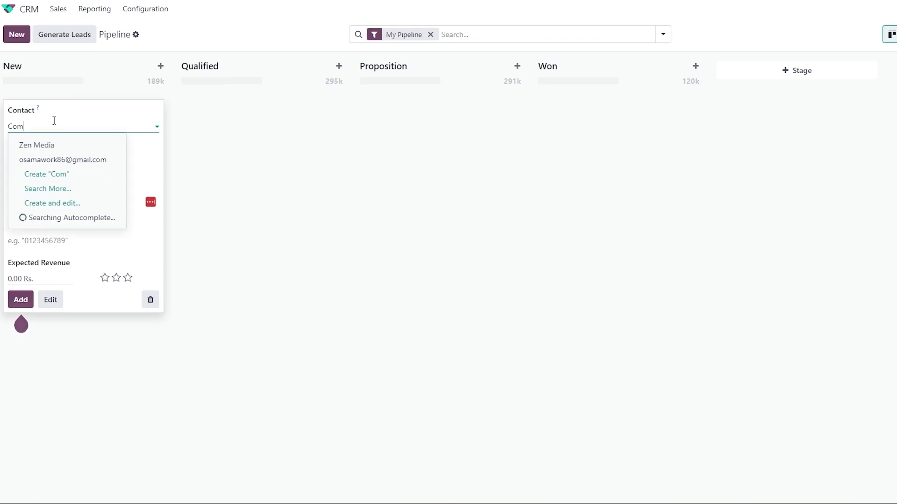
text(the)
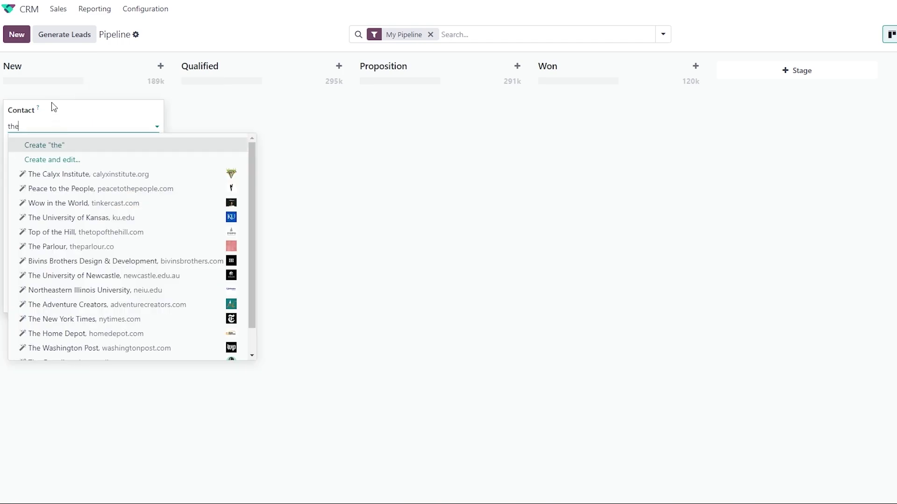
scroll(76, 220, down, 1)
scroll(154, 344, up, 1)
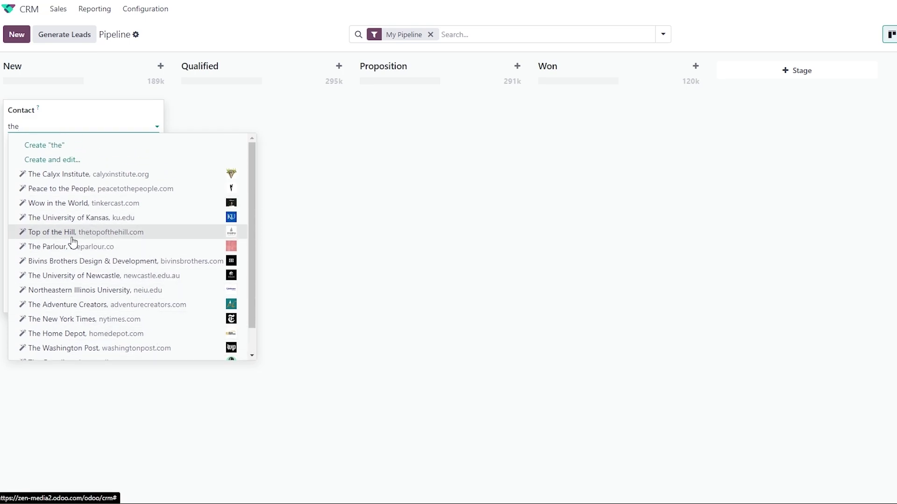
key(Escape)
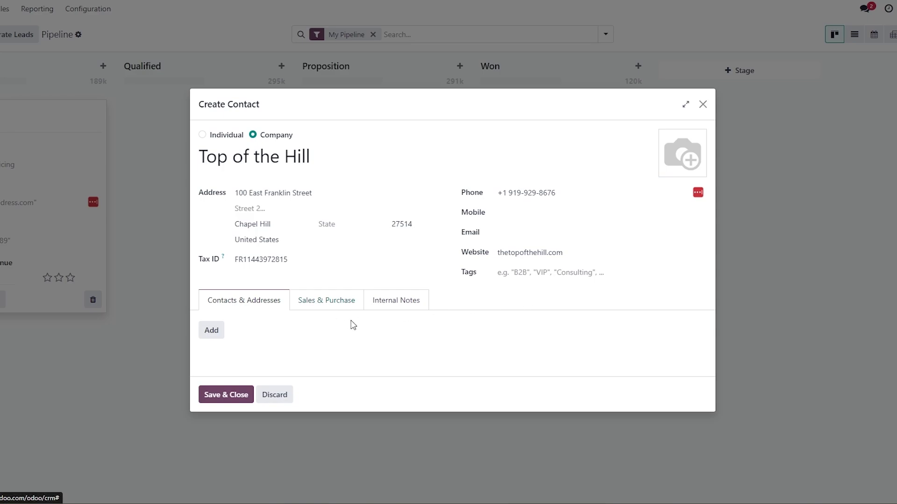
click(201, 400)
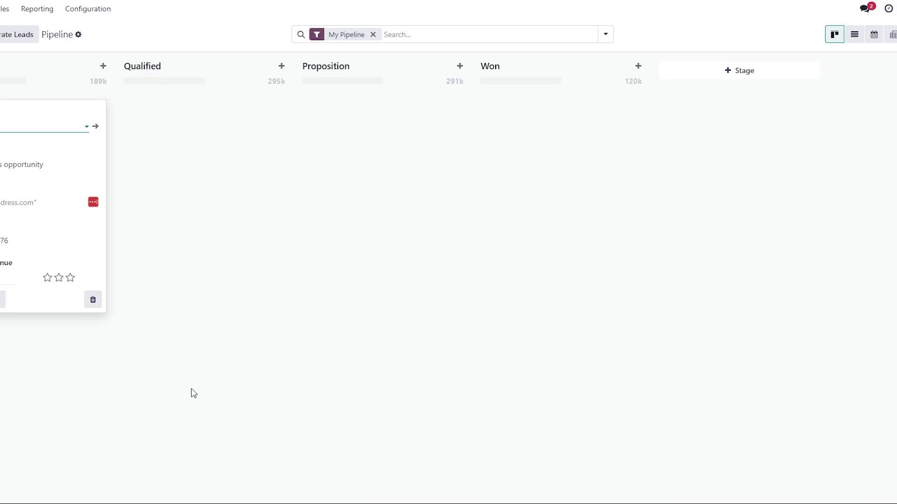
Step: Review the opportunity's contact, title, email and phone fields, set the expected revenue to 10,000 and add it to the New stage
click(39, 164)
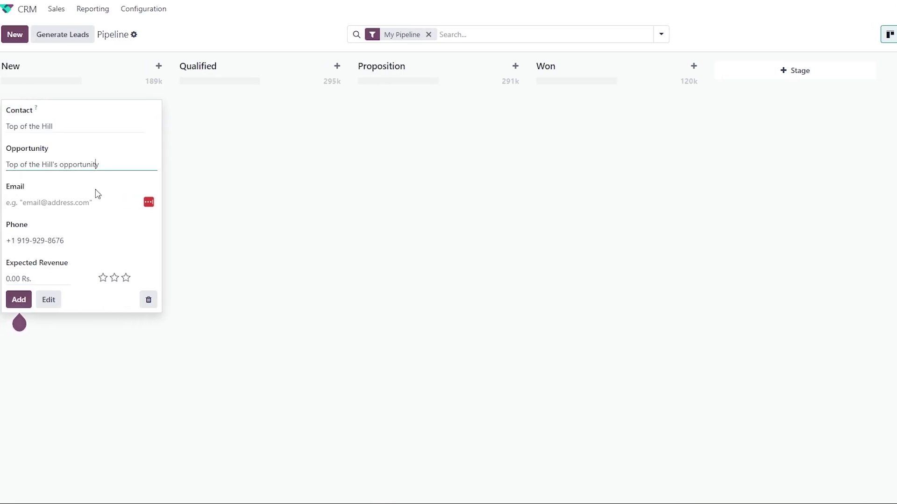
click(71, 200)
click(48, 206)
click(49, 126)
click(59, 126)
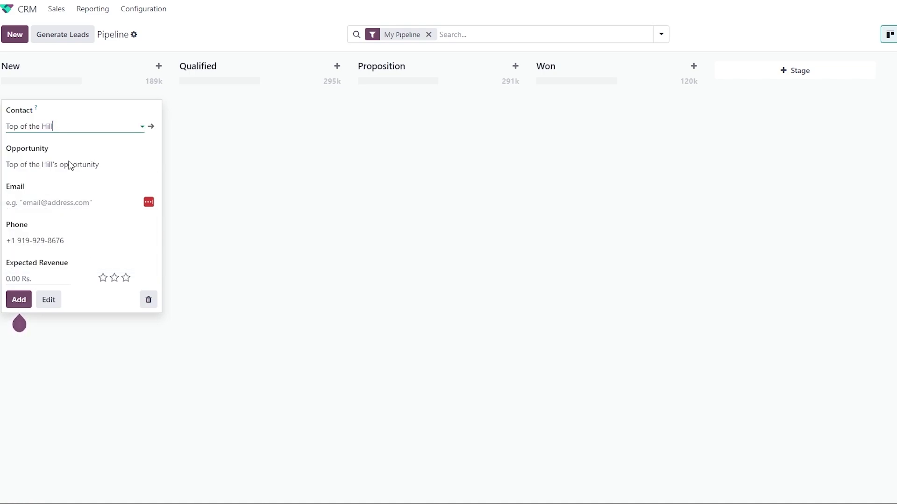
key(Tab)
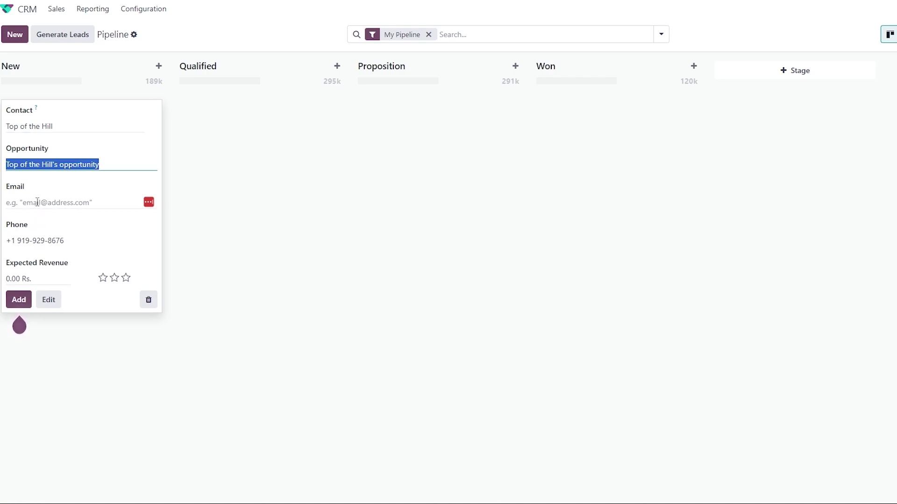
click(26, 238)
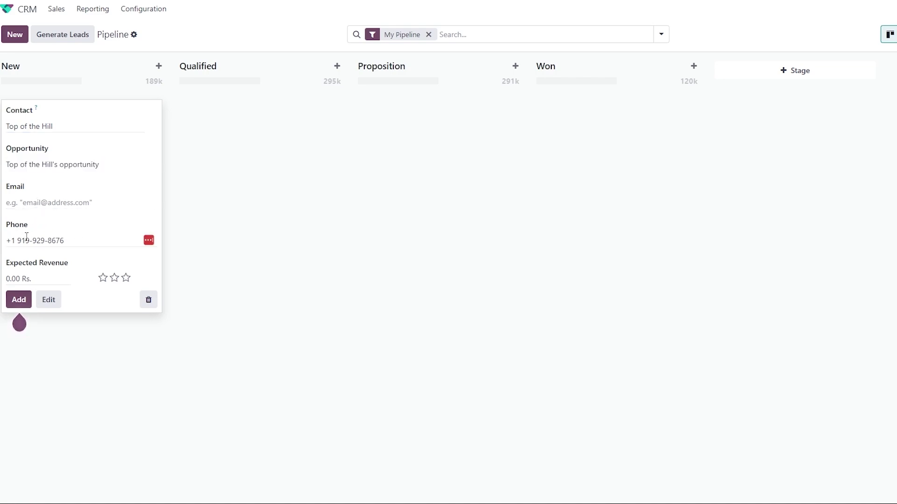
click(11, 281)
text(10,000)
click(19, 300)
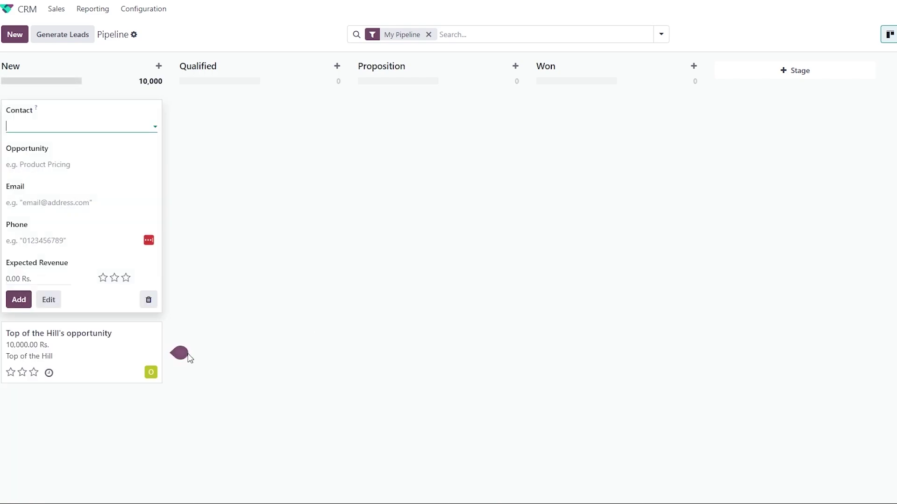
Step: Dismiss the blank opportunity form, open the Top of the Hill opportunity and review its extra information and internal notes
click(222, 271)
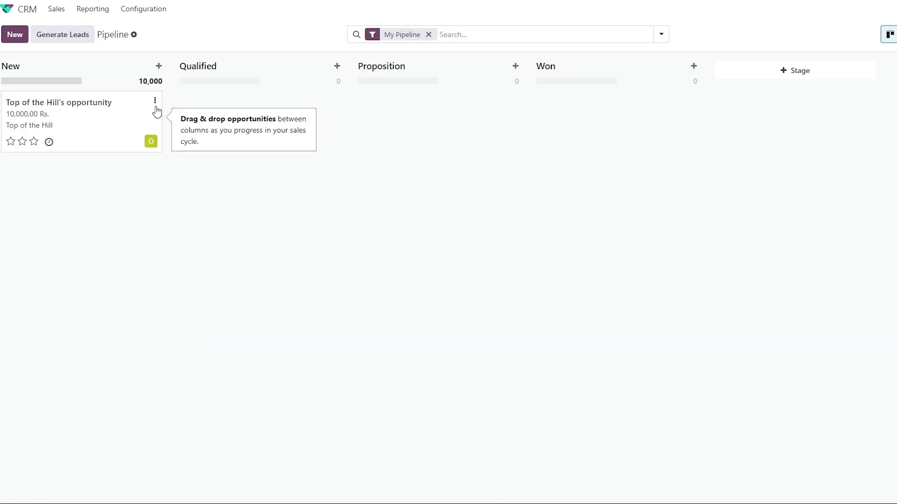
mouse_move(106, 116)
mouse_down()
mouse_move(200, 114)
mouse_move(130, 101)
mouse_move(186, 102)
mouse_move(120, 118)
mouse_up()
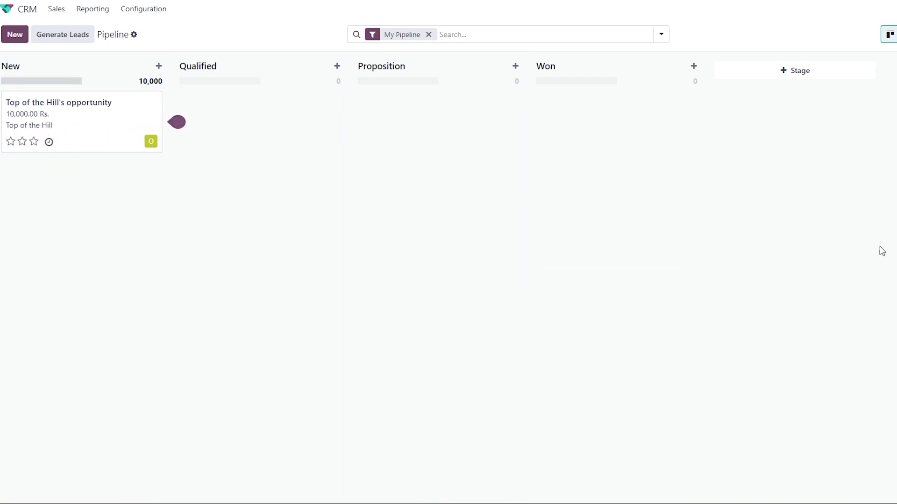
click(55, 123)
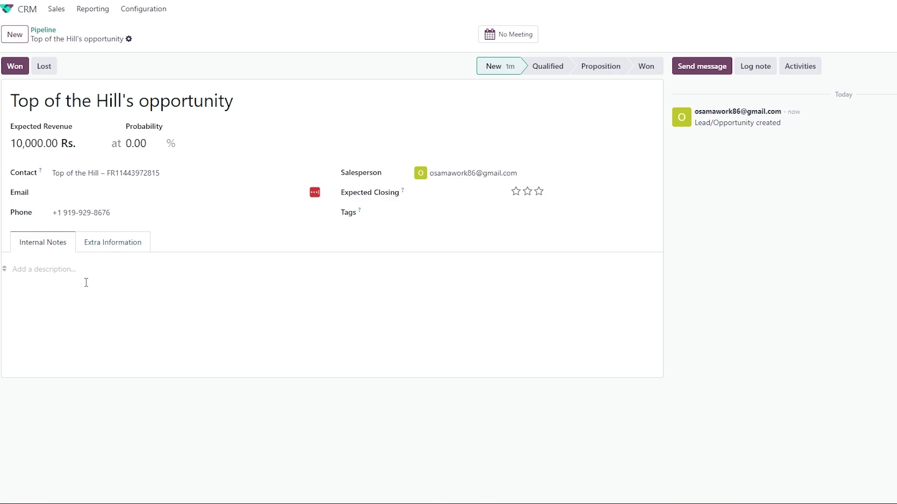
click(134, 243)
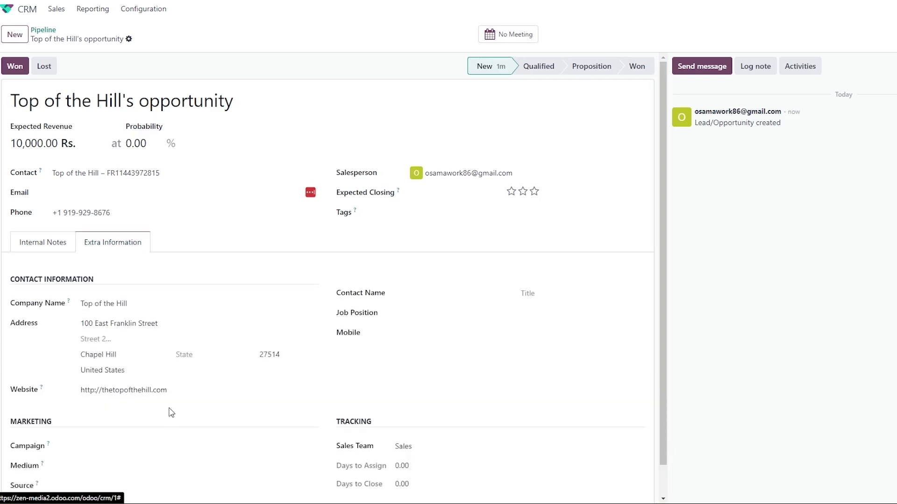
scroll(170, 410, down, 1)
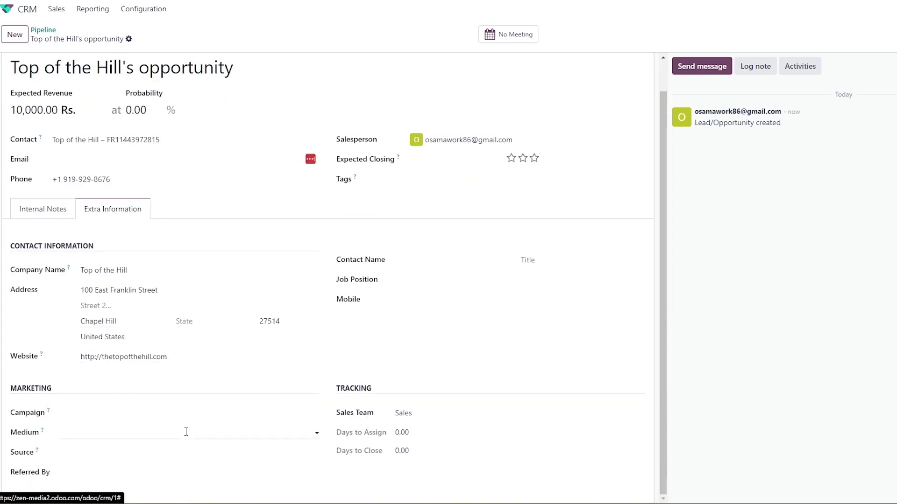
click(42, 213)
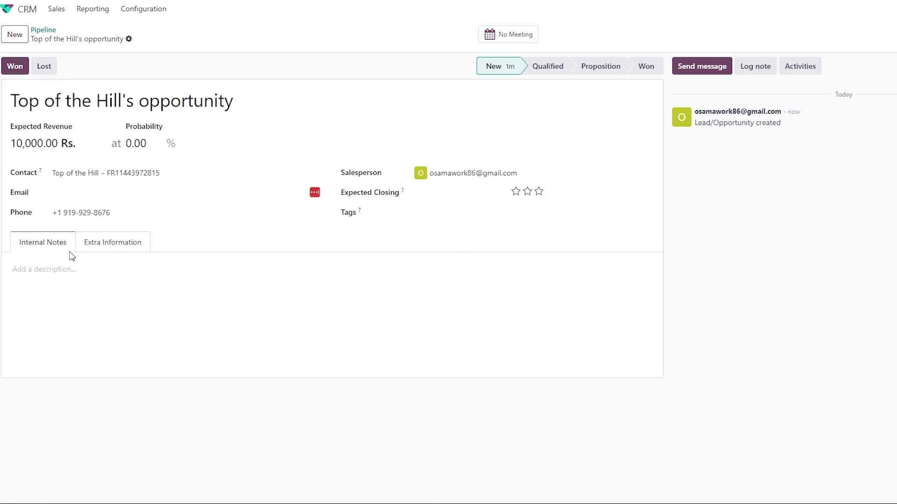
Step: Advance the Top of the Hill opportunity through the Qualified and Proposition stages, and move it to Won in the pipeline
click(570, 73)
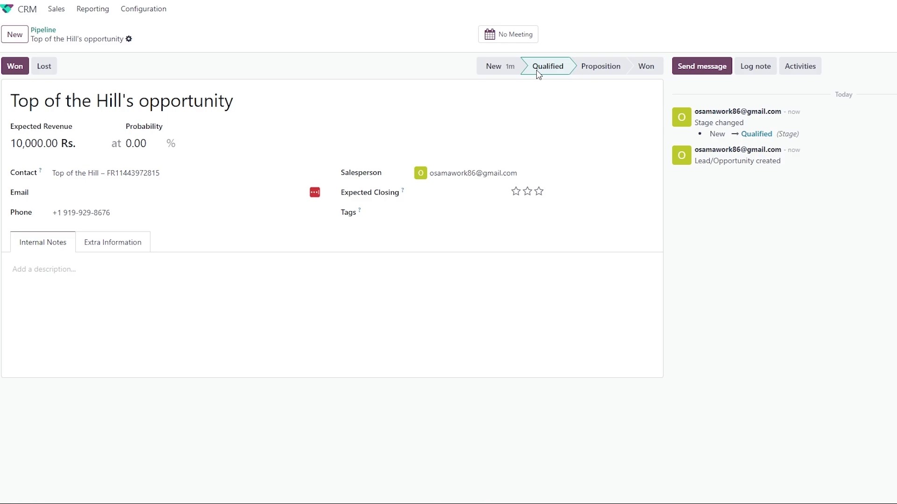
click(583, 68)
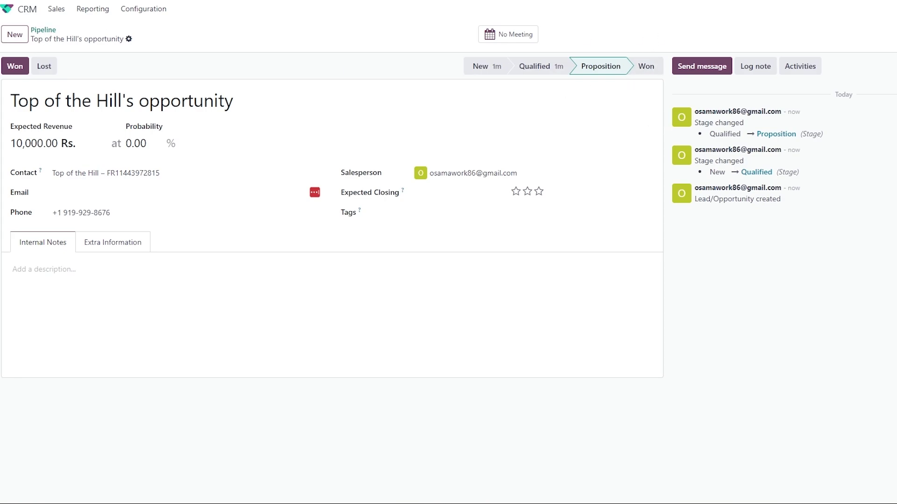
click(43, 29)
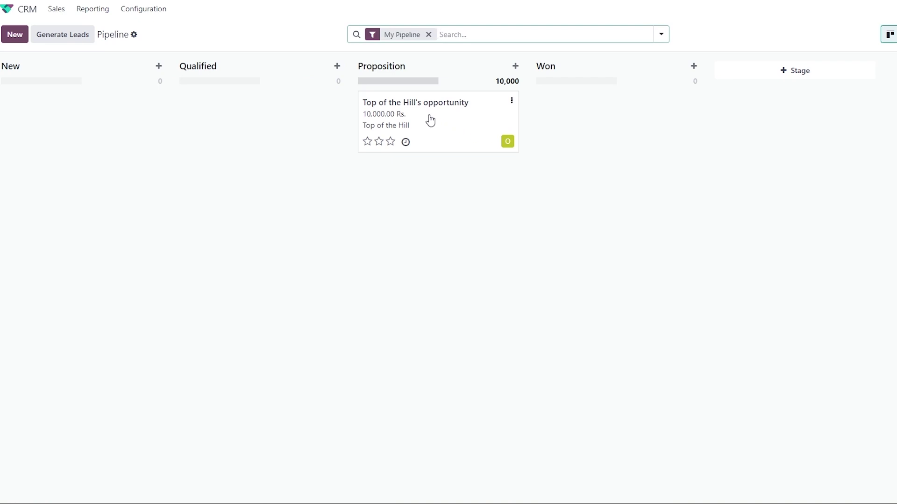
drag(426, 115, 626, 115)
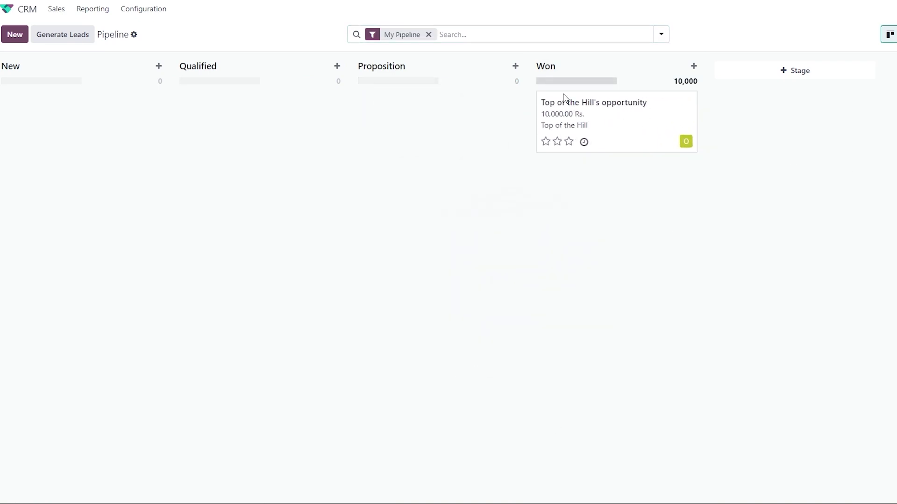
click(812, 76)
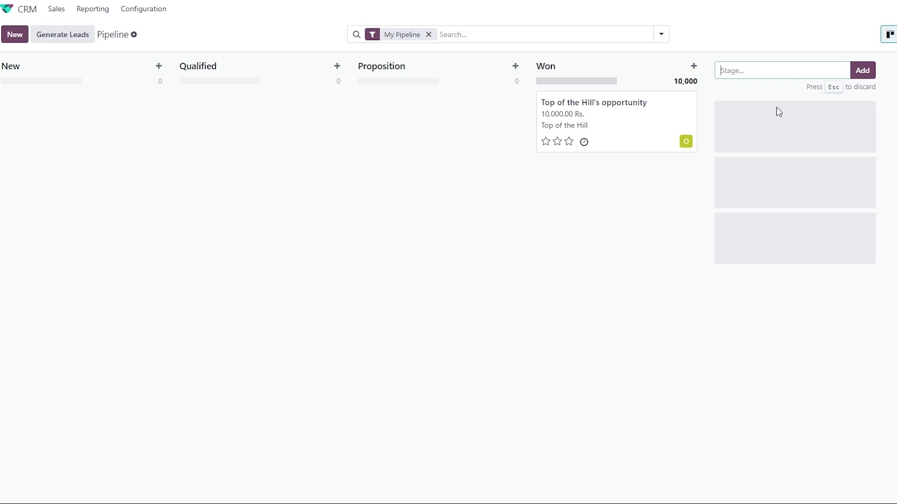
click(798, 341)
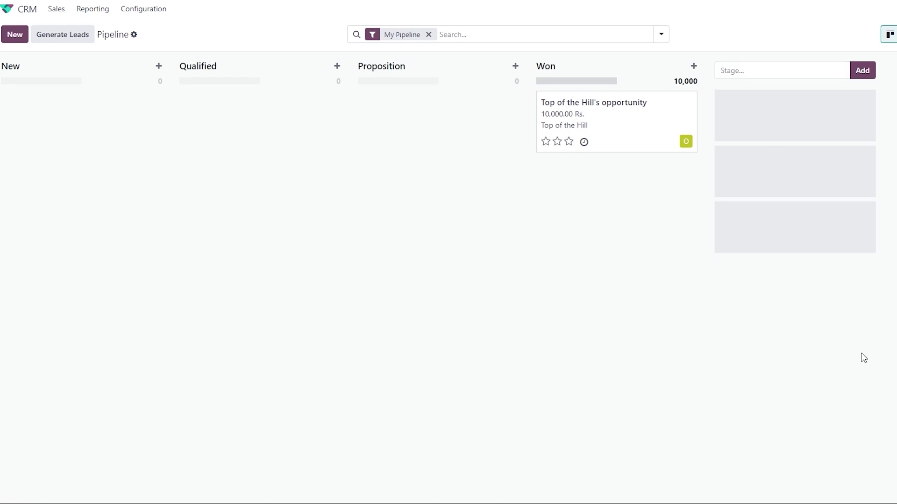
click(754, 162)
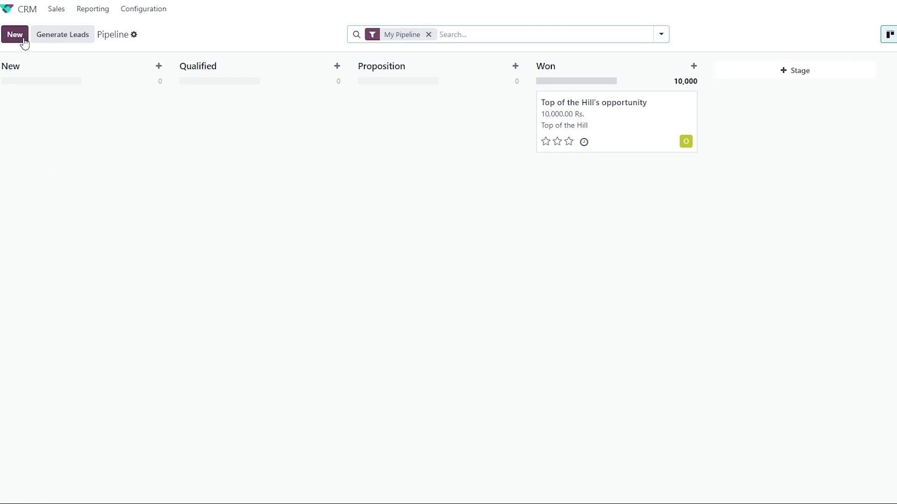
Step: Start a lead generation request for Companies and their Contacts
click(53, 35)
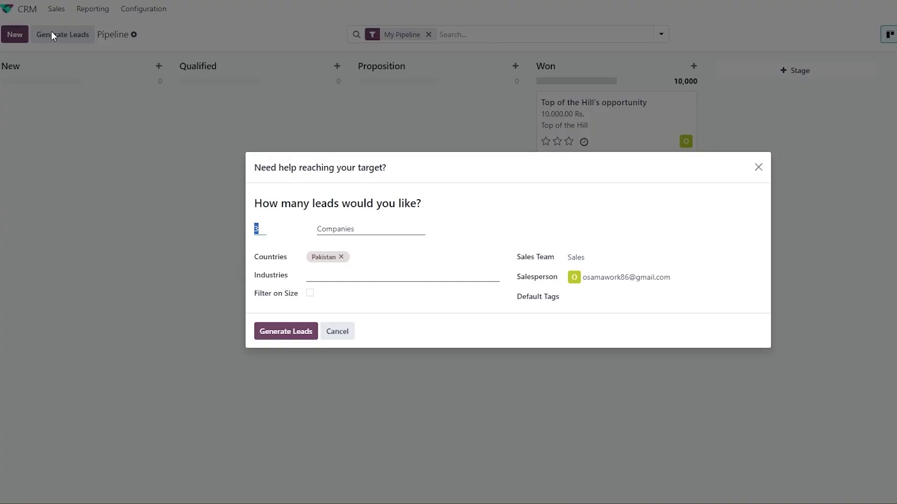
click(301, 230)
click(312, 259)
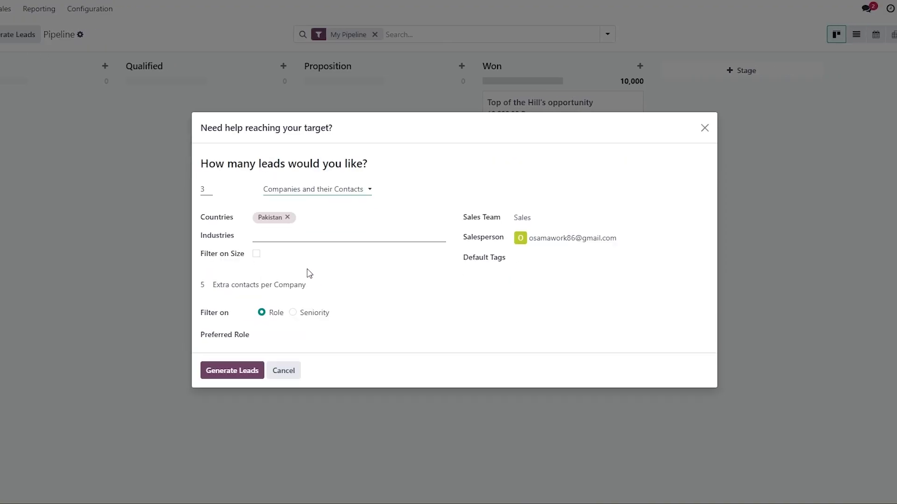
Step: Target the leads at Australia instead of Pakistan, with Australian Capital Territory as the state and Consumer Staples as the industry
click(289, 217)
click(302, 217)
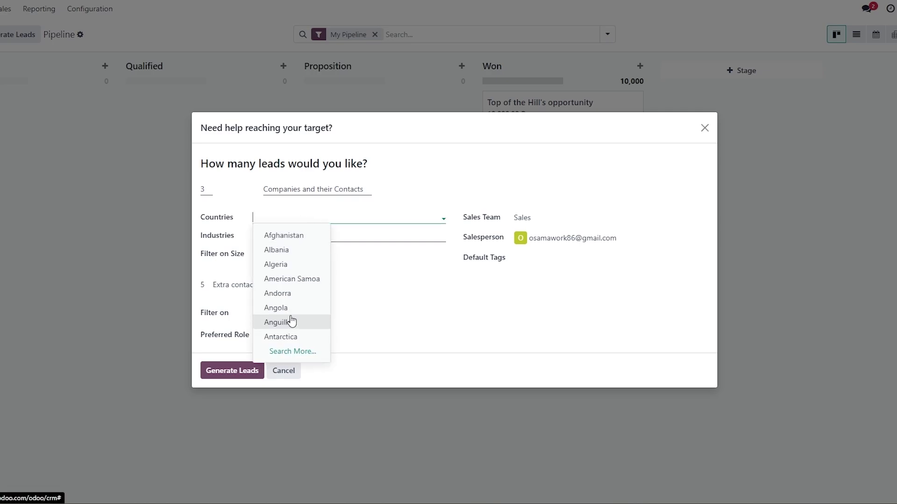
click(293, 351)
click(243, 206)
click(323, 229)
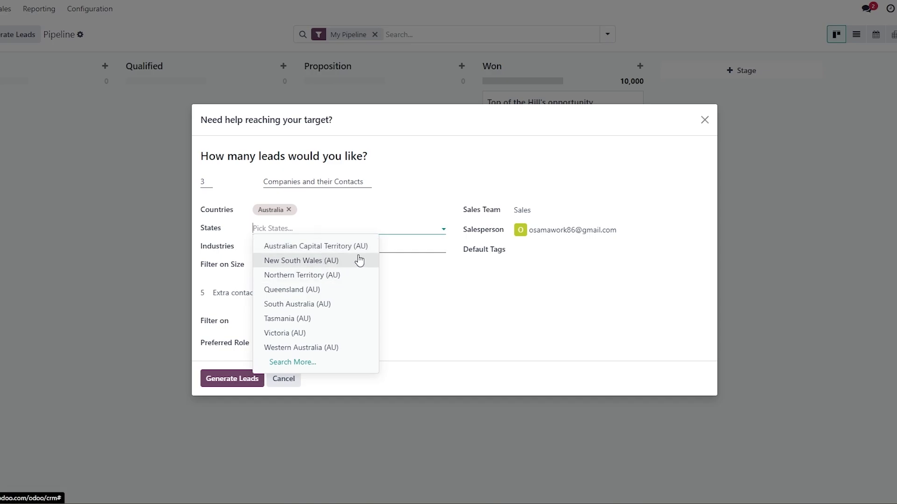
click(339, 250)
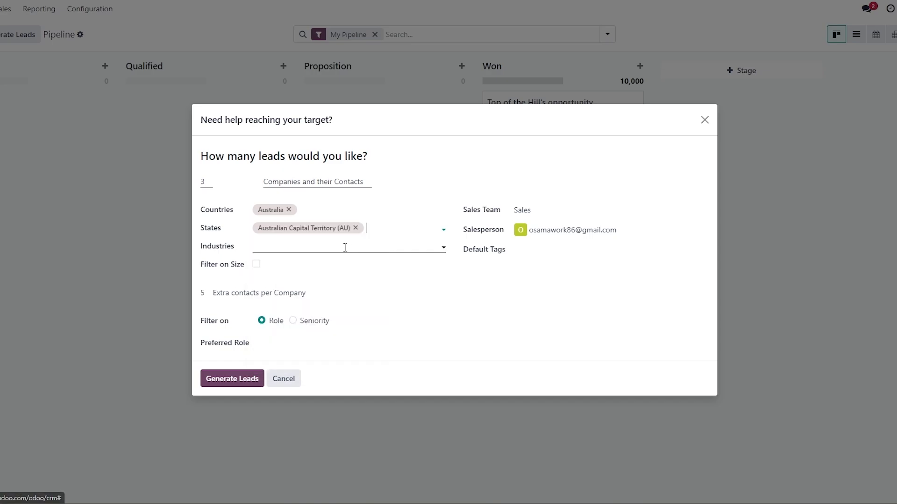
click(345, 246)
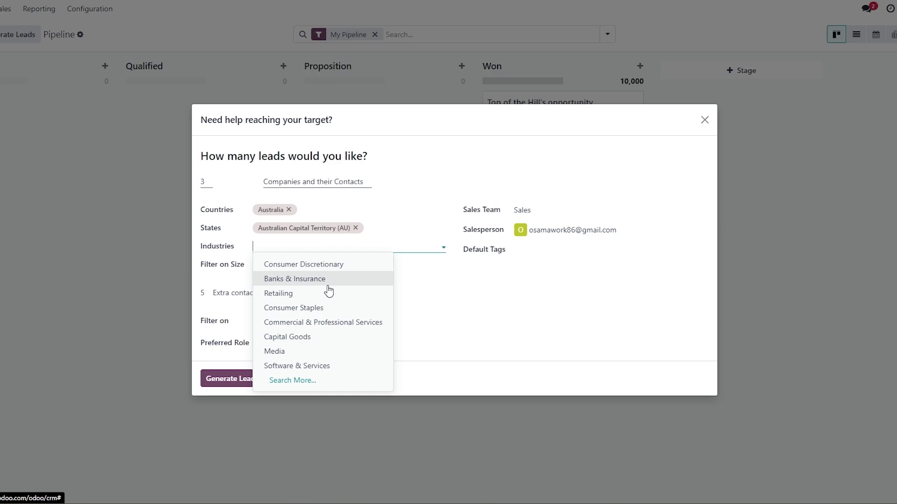
click(306, 308)
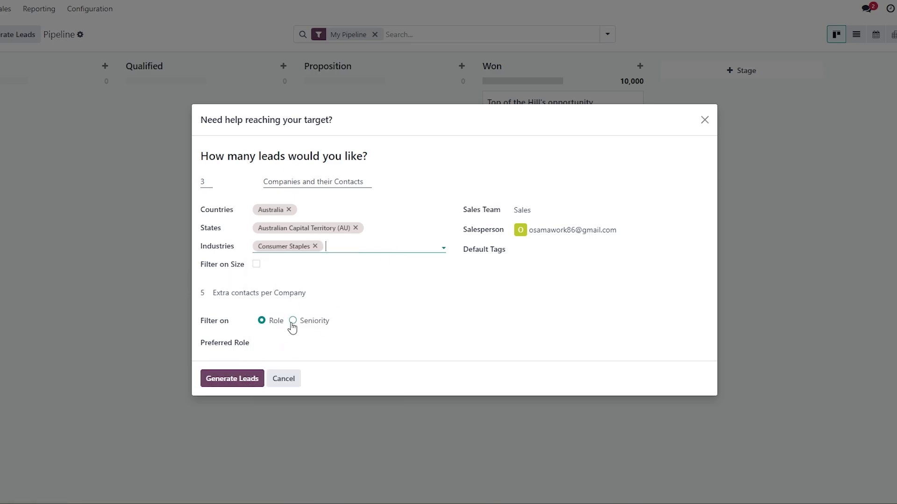
Step: Filter the contacts by role, with Customer Service as preferred role and Finance as another role, and generate the leads
click(271, 327)
click(293, 320)
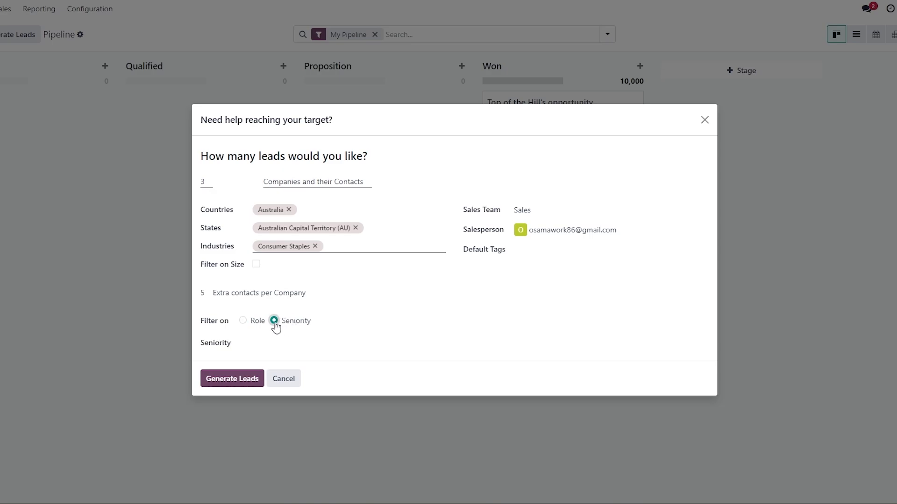
click(260, 321)
click(259, 345)
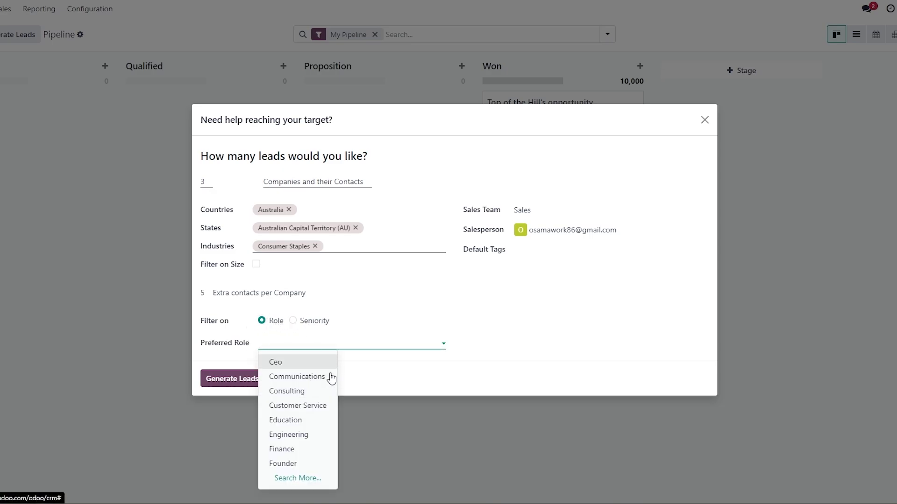
click(308, 406)
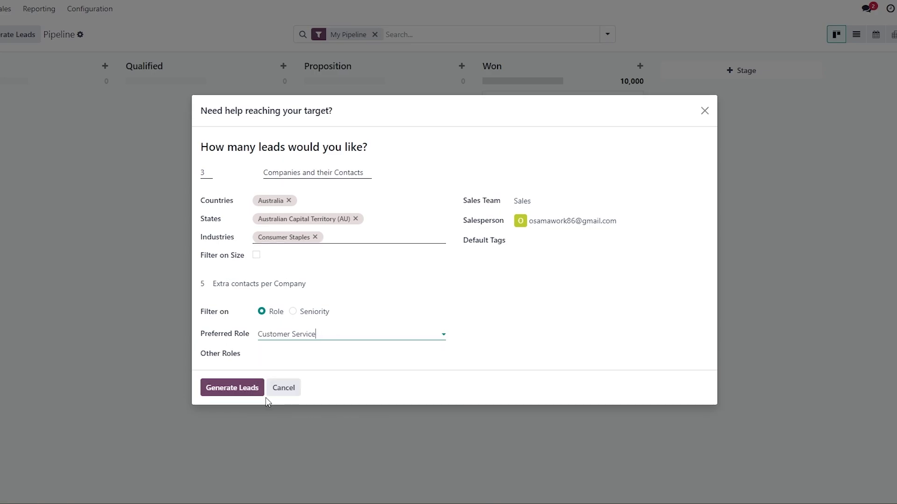
click(269, 356)
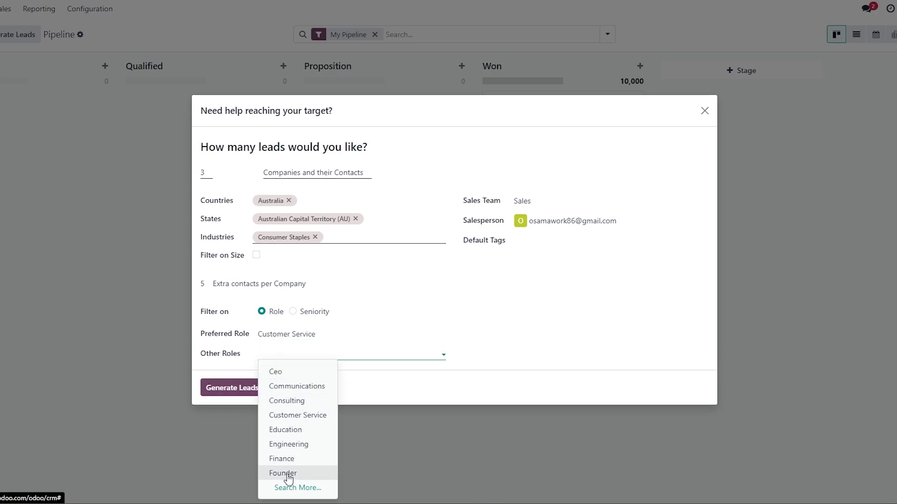
click(288, 459)
click(232, 389)
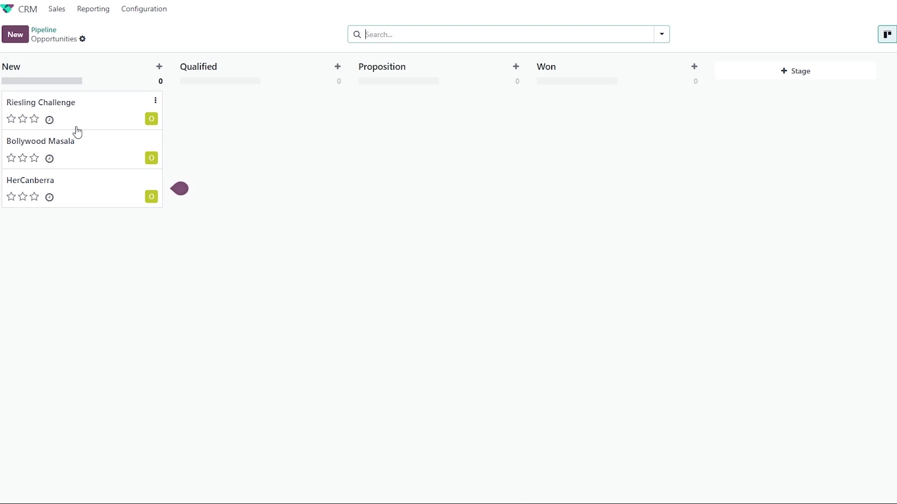
Step: Open the generated Bollywood Masala lead and review its company description and estimated revenue
click(81, 150)
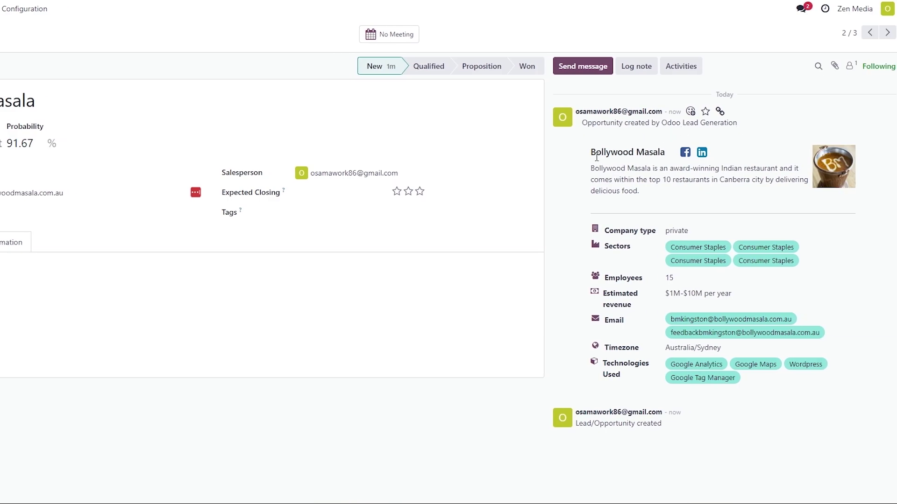
drag(596, 158, 667, 156)
drag(590, 169, 653, 193)
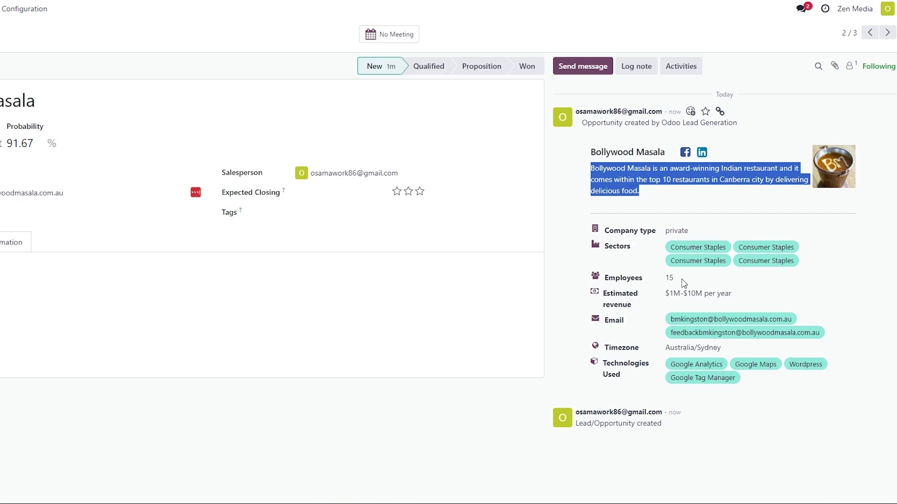
drag(603, 294, 737, 302)
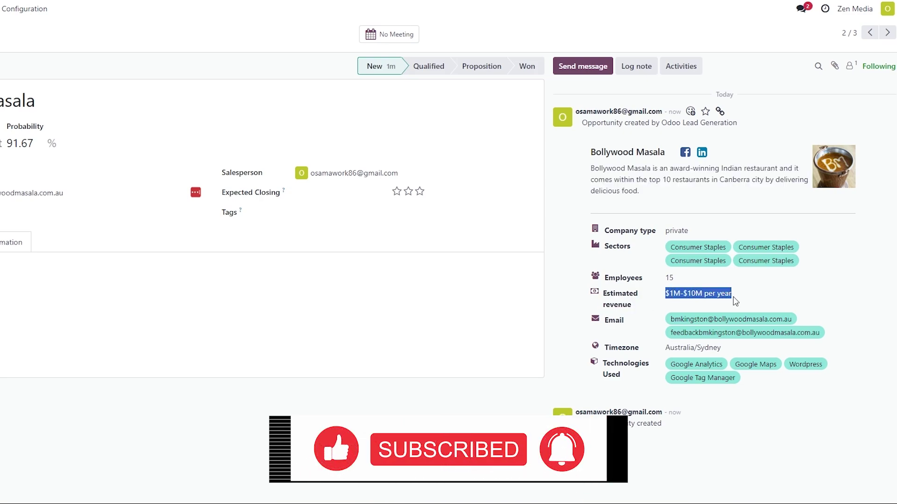
drag(665, 294, 745, 301)
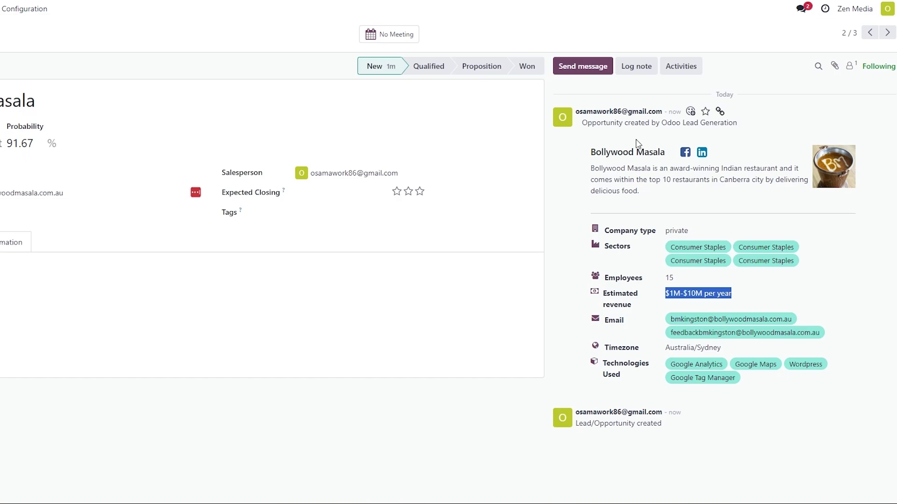
Step: Open the message composer on the Bollywood Masala lead and review the company details and extra information
click(591, 77)
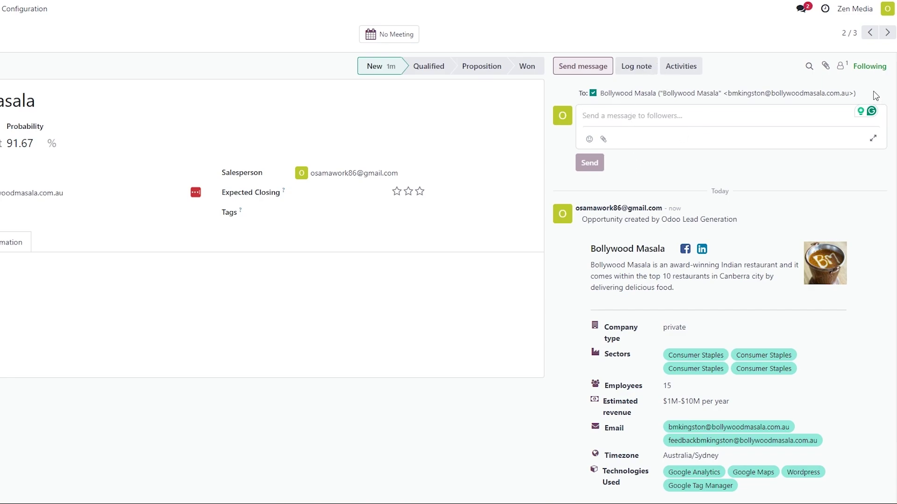
scroll(610, 252, down, 2)
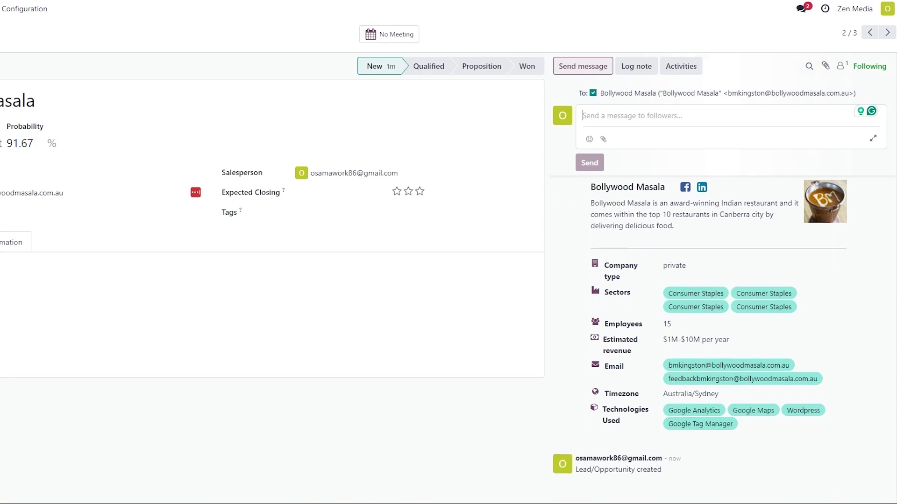
click(30, 244)
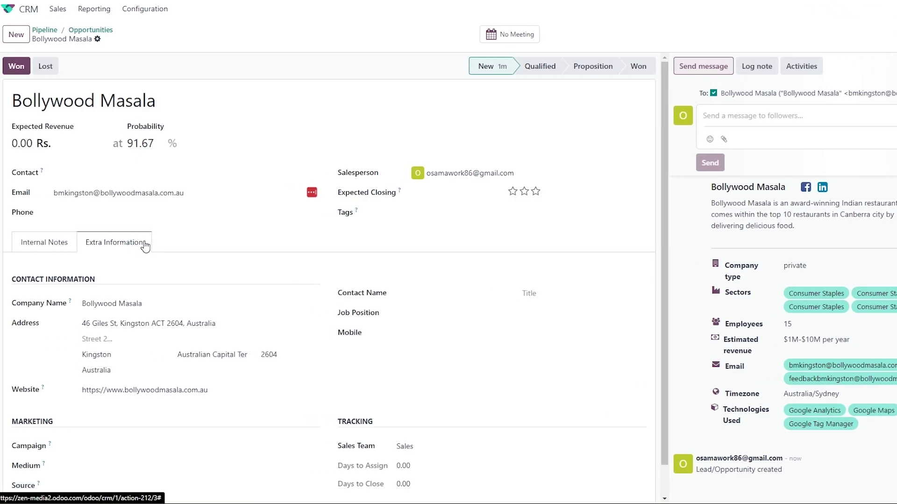
scroll(46, 262, down, 1)
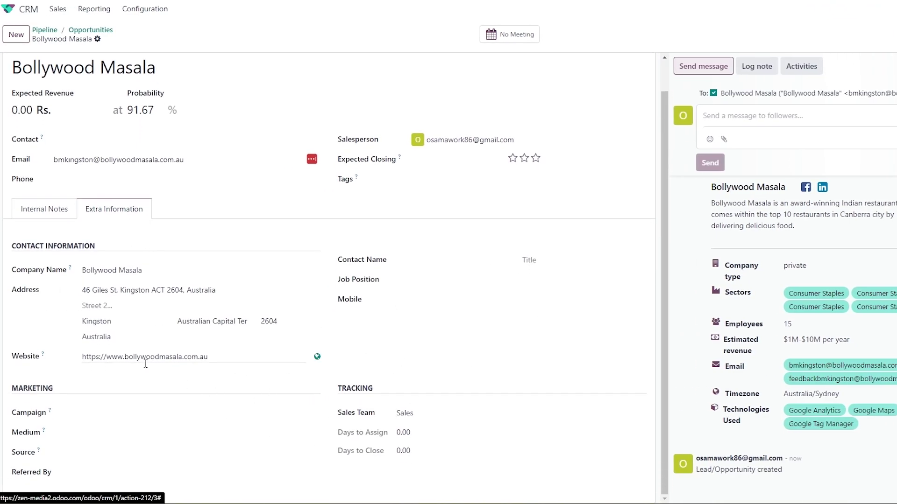
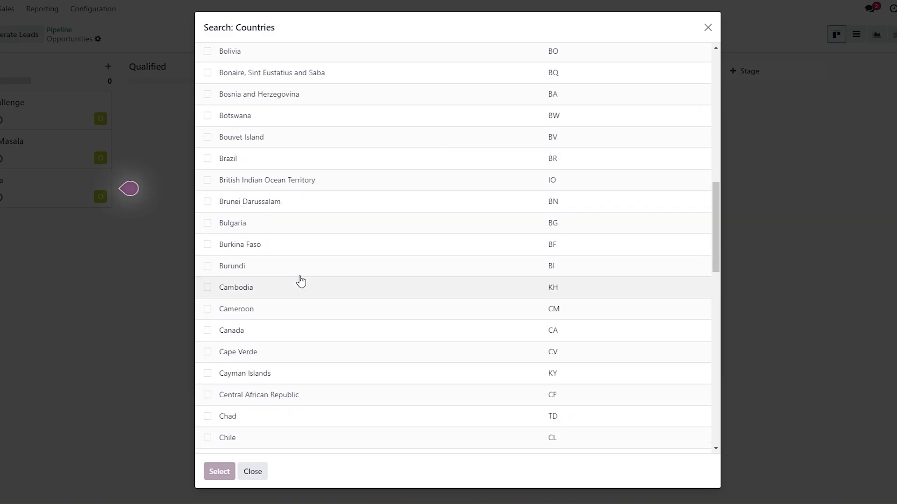
Step: Browse the country list grouped by country name and select Austria as the target country for the leads
scroll(300, 280, up, 12)
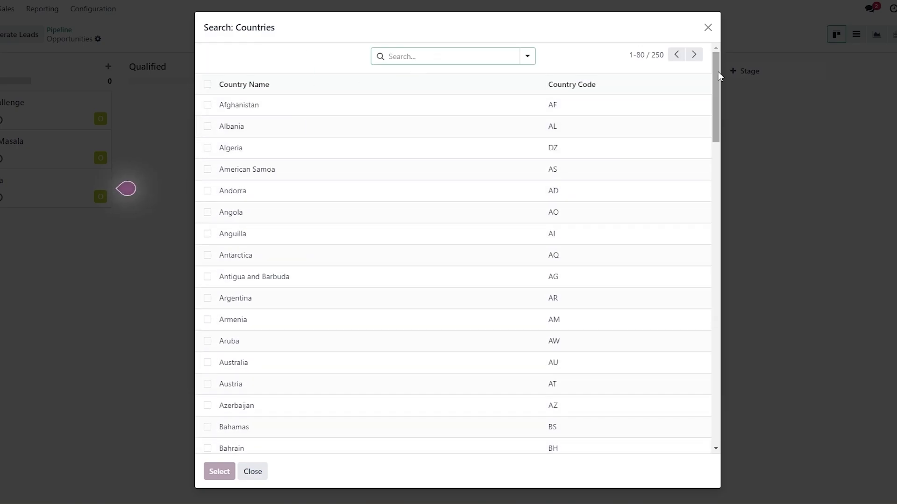
drag(716, 93, 726, 430)
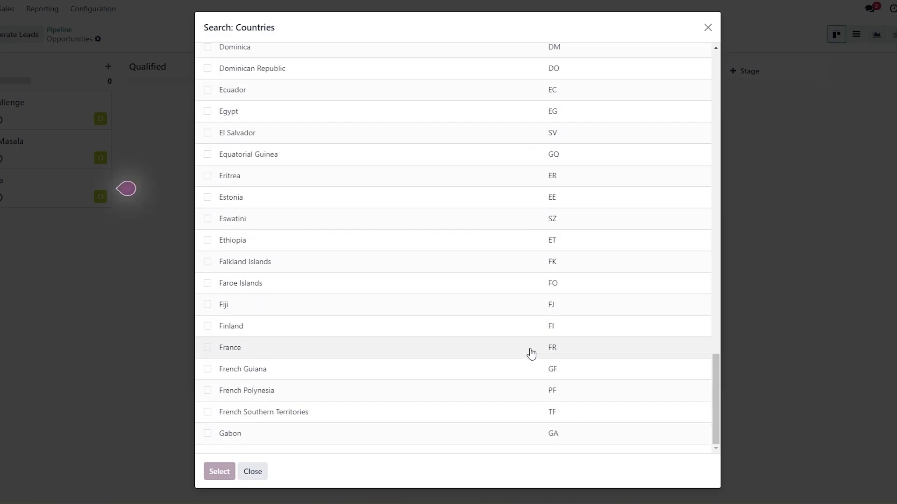
scroll(222, 393, up, 5)
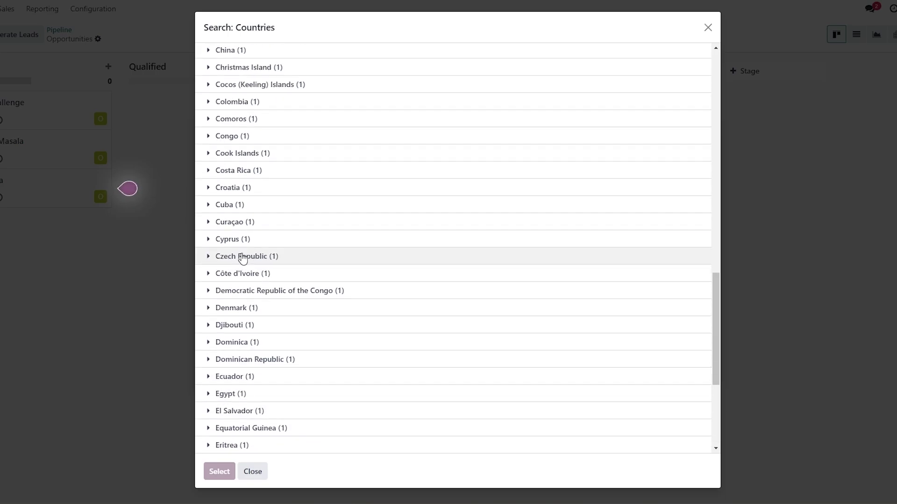
scroll(234, 254, up, 9)
scroll(227, 241, up, 10)
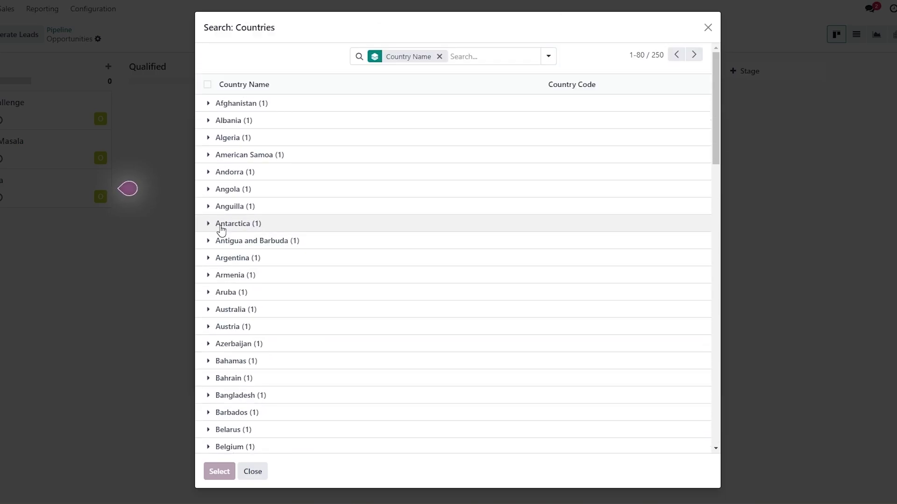
click(236, 327)
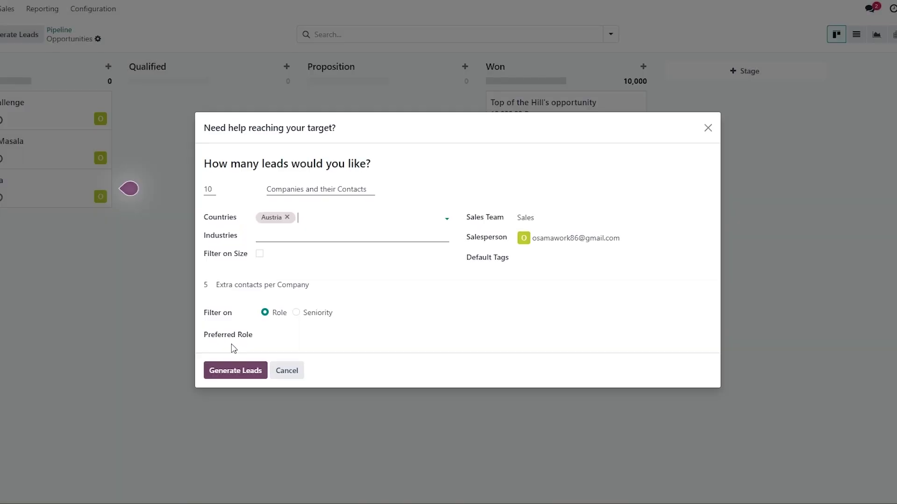
Step: Select Food, Beverage & Tobacco from the full industry list as the target industry for the leads
click(256, 235)
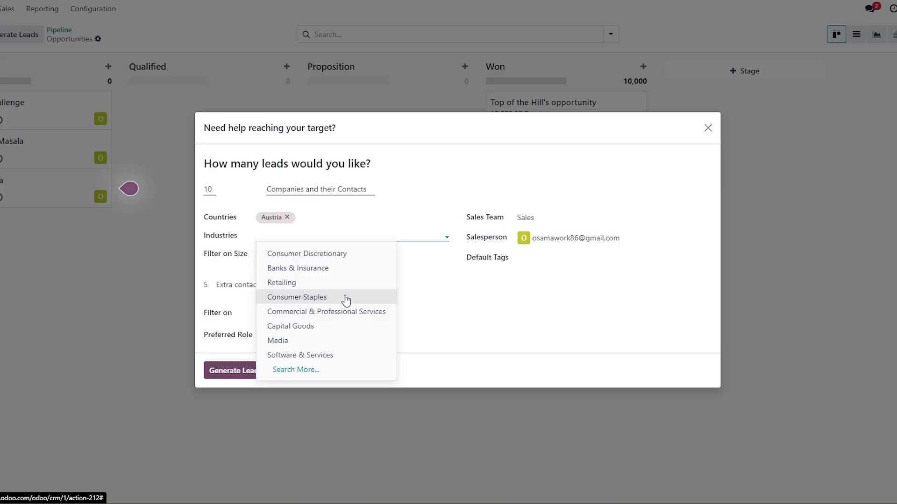
click(295, 369)
scroll(301, 334, down, 5)
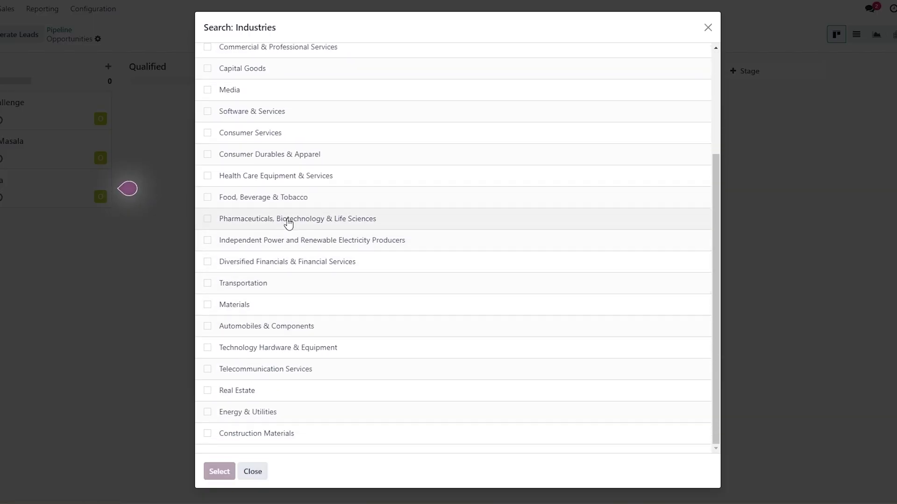
click(266, 198)
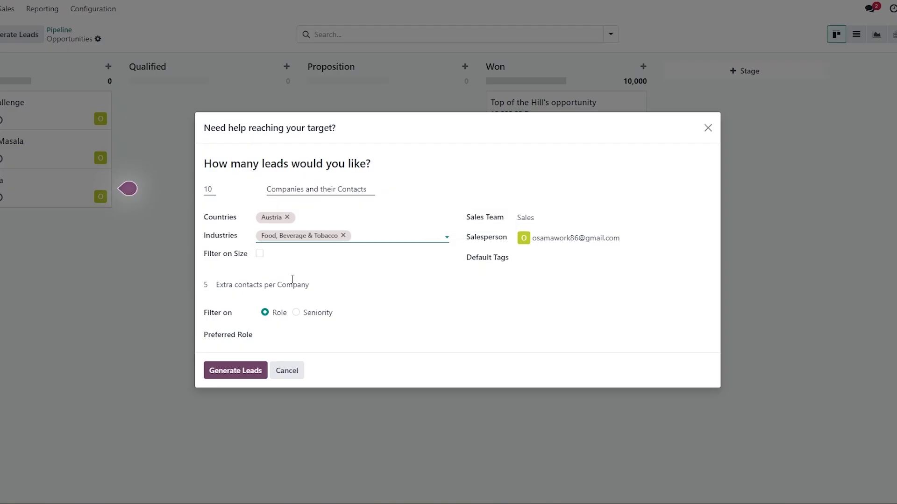
Step: Check the seniority options for the contacts, switch back to filtering by role, and set Human Resources as the preferred role
click(207, 284)
click(296, 312)
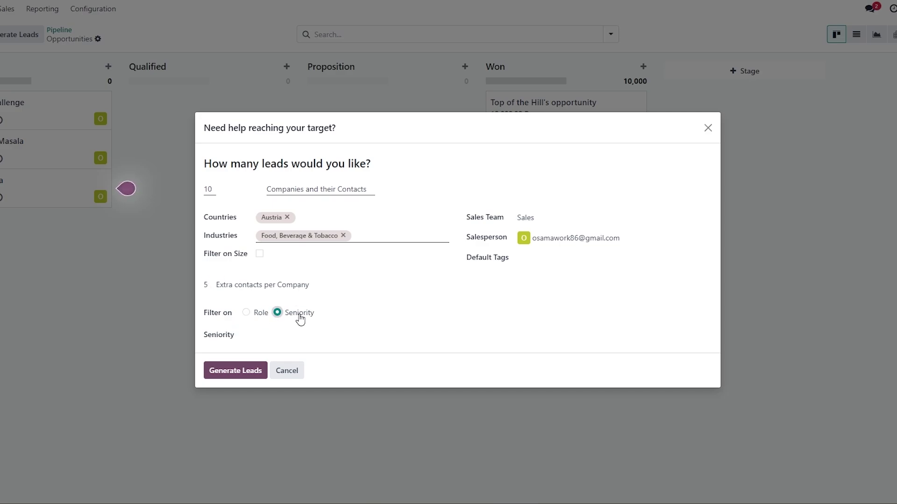
click(252, 340)
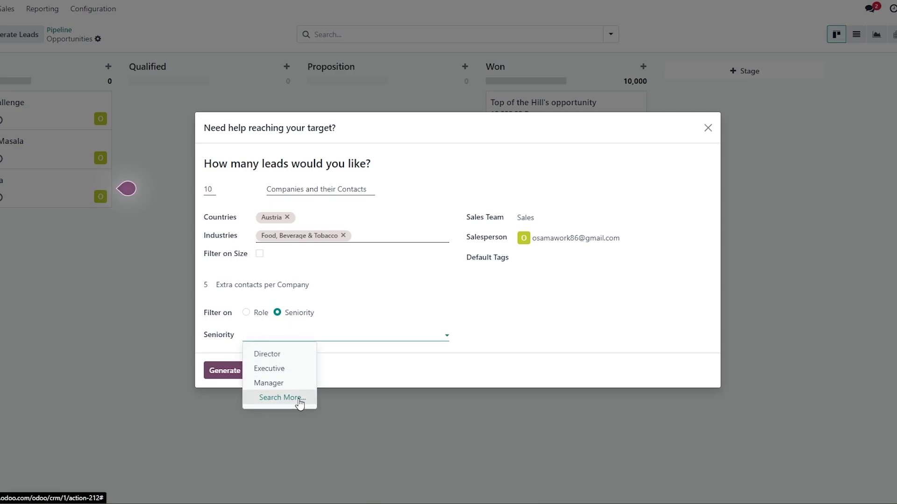
click(261, 314)
click(281, 335)
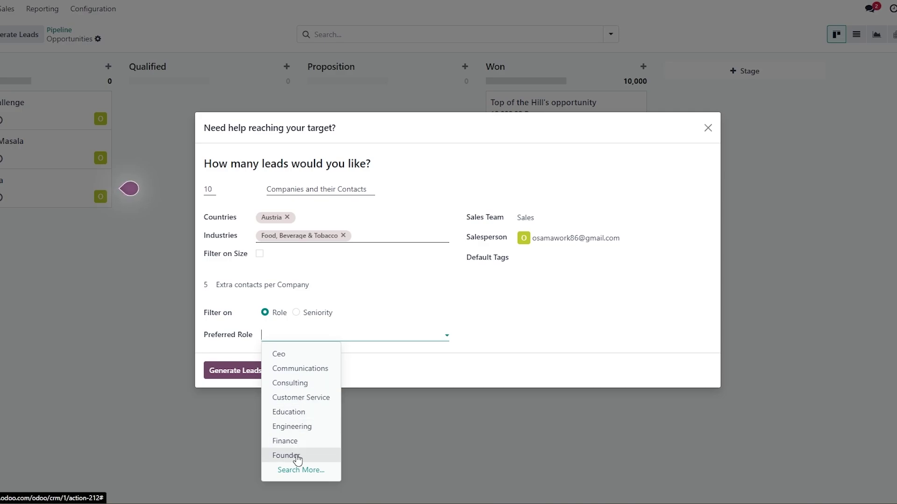
click(313, 472)
scroll(251, 340, down, 3)
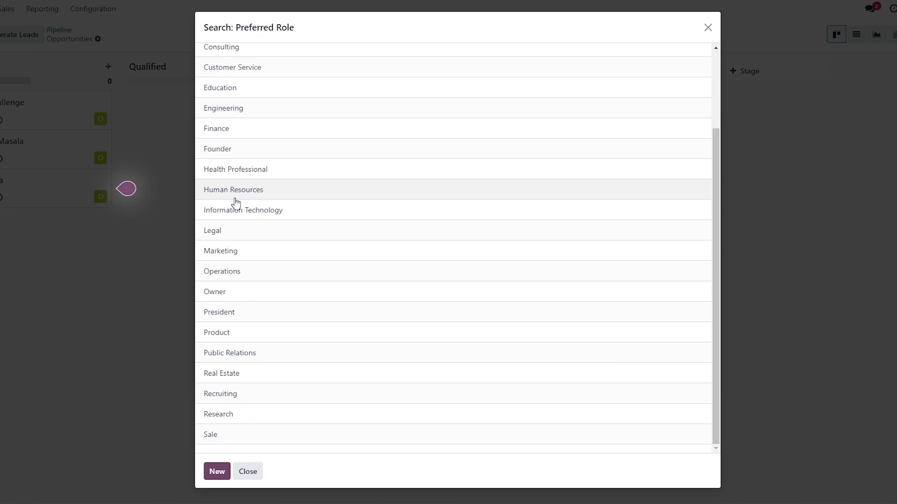
click(235, 196)
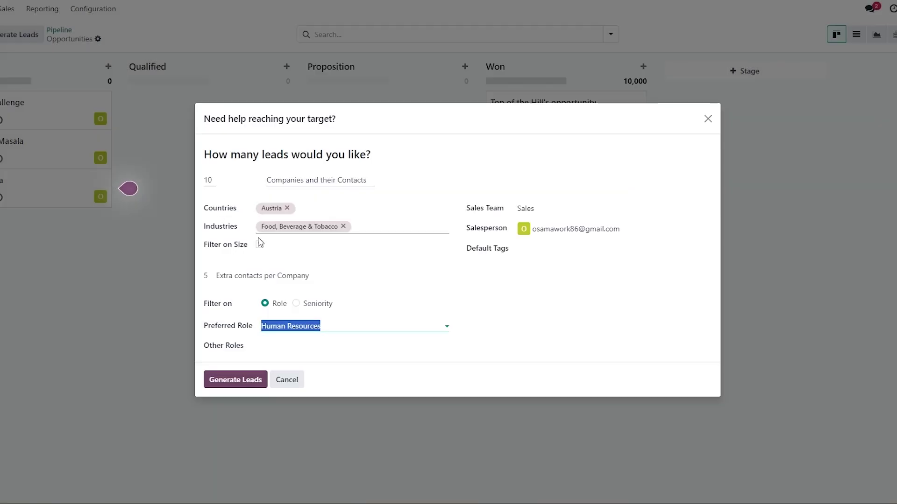
Step: Add Customer Service to the other roles and try to generate 10 companies with their contacts
click(266, 352)
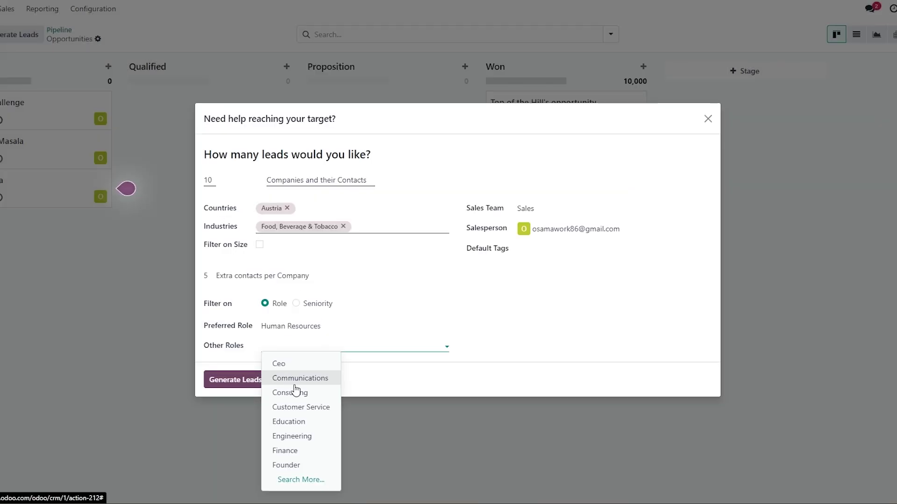
click(311, 408)
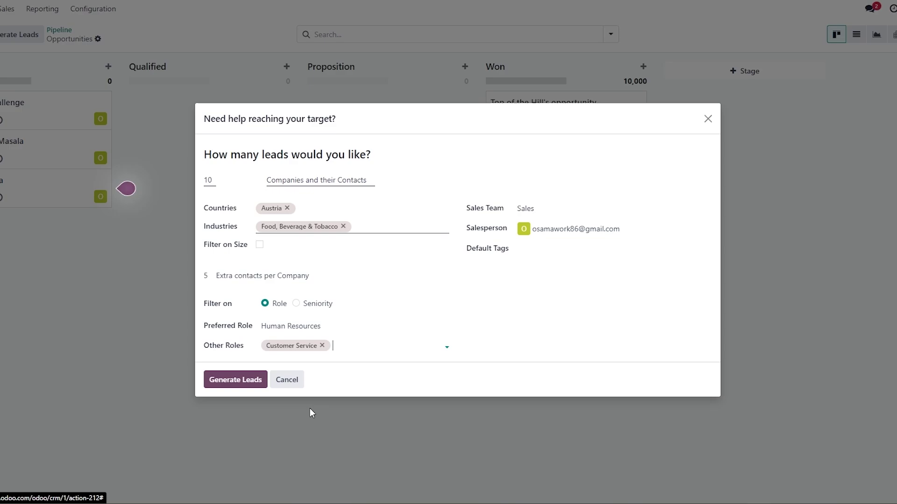
click(257, 380)
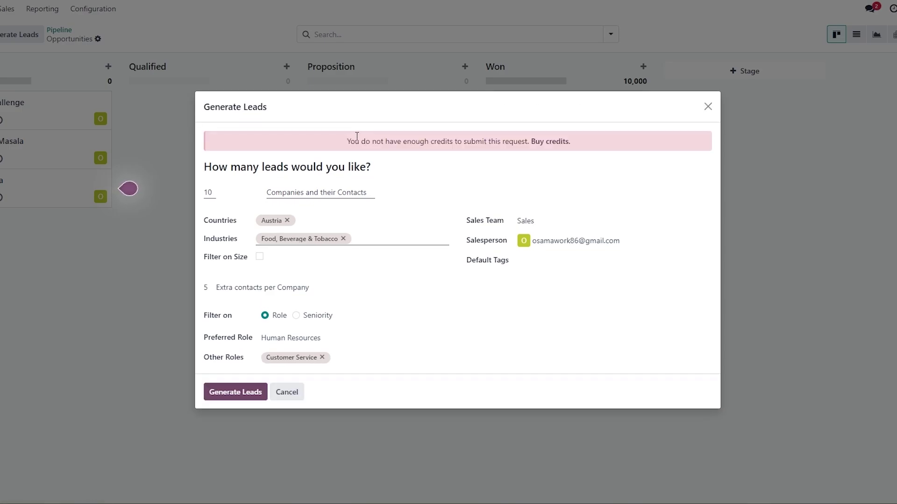
Step: Open the credit purchase page for lead generation from the lead request's credit notice
drag(351, 141, 470, 141)
click(514, 176)
right_click(555, 144)
click(536, 153)
click(543, 148)
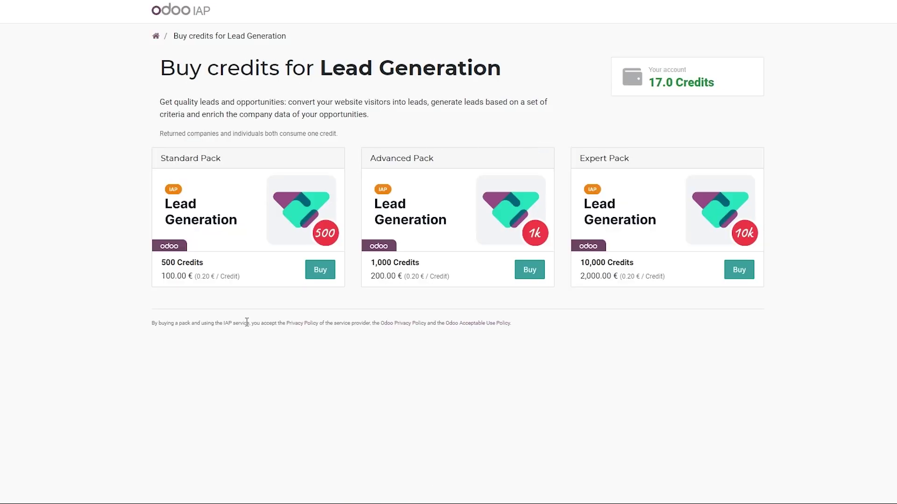
Step: Compare the credits and prices of the Standard, Advanced and Expert packs, and check the account's credit balance
drag(162, 263, 187, 276)
click(194, 278)
drag(160, 281, 181, 276)
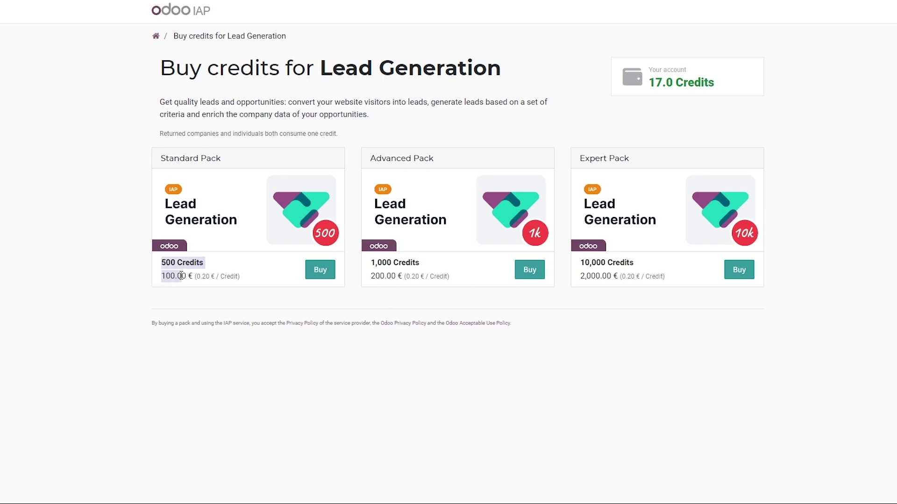
drag(372, 276, 485, 281)
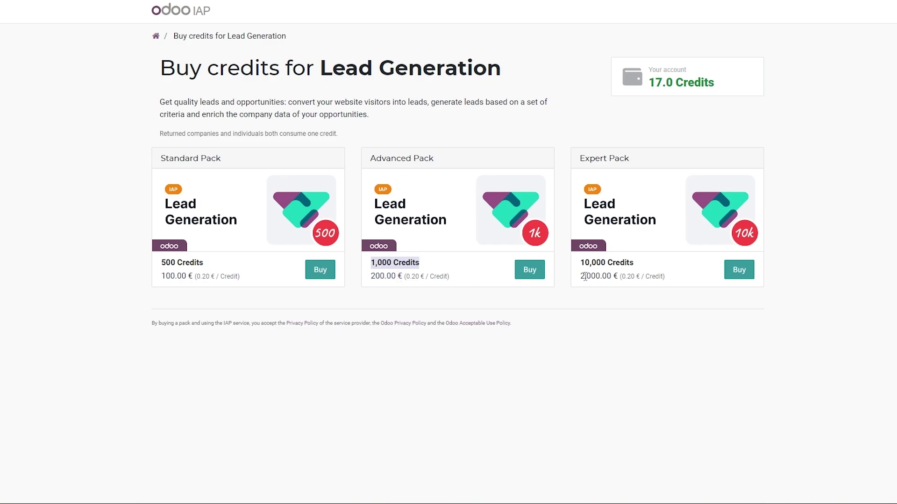
drag(582, 277, 638, 279)
click(636, 281)
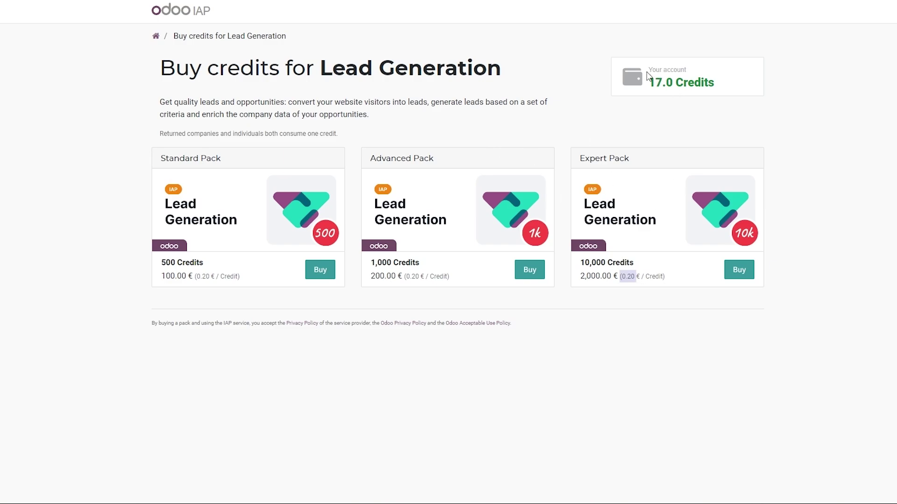
drag(655, 82, 749, 93)
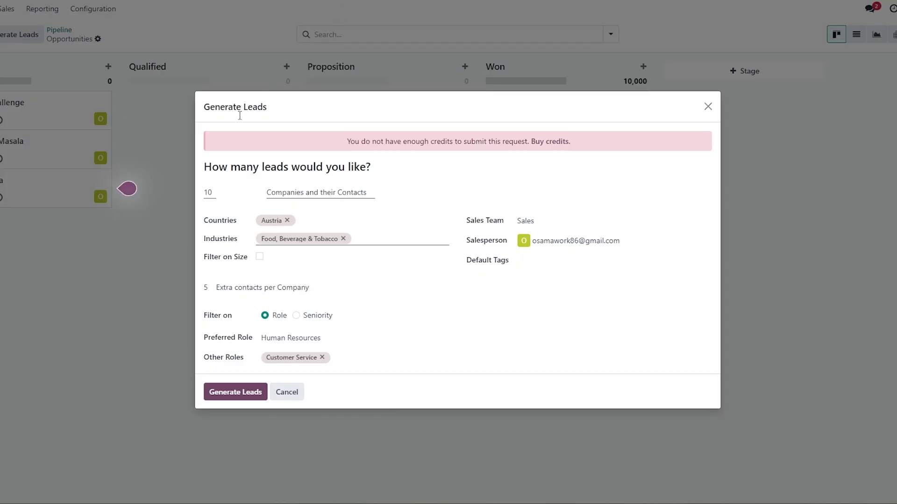
Step: Reduce the lead request to 1, generate the lead, and check the remaining credit balance
double_click(208, 193)
text(1)
click(242, 393)
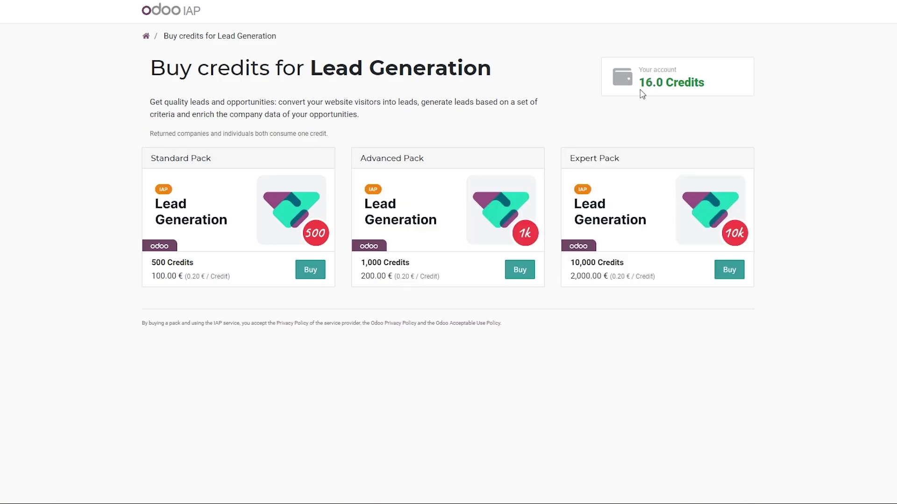
drag(639, 86, 651, 87)
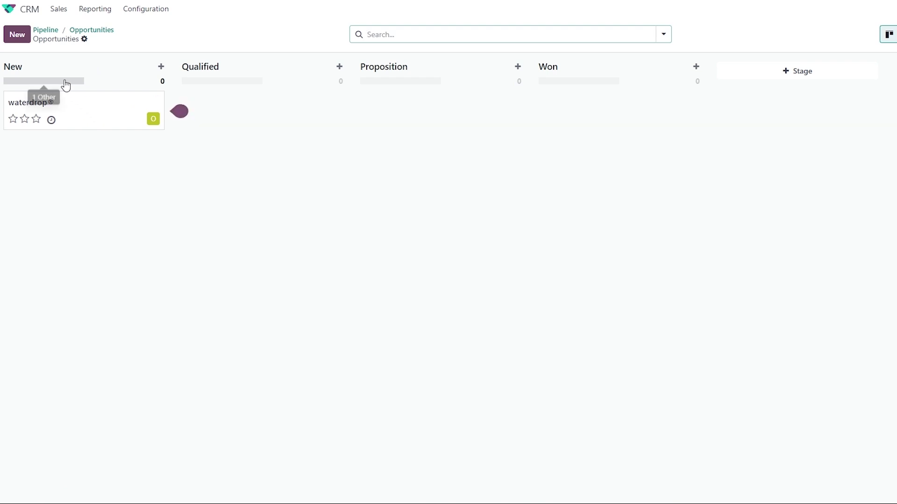
Step: Start another lead request from the pipeline and generate 3 companies in Austria from the Food, Beverage & Tobacco industry
click(18, 34)
click(111, 59)
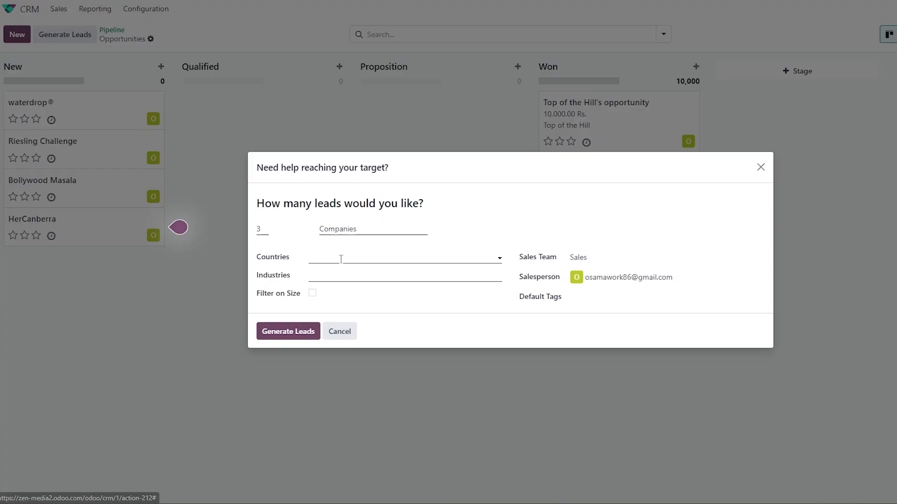
click(334, 257)
click(280, 391)
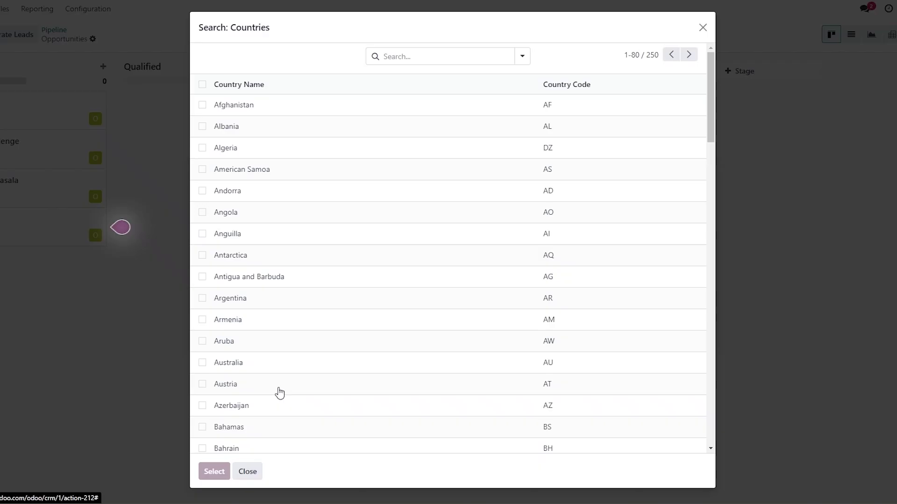
click(238, 390)
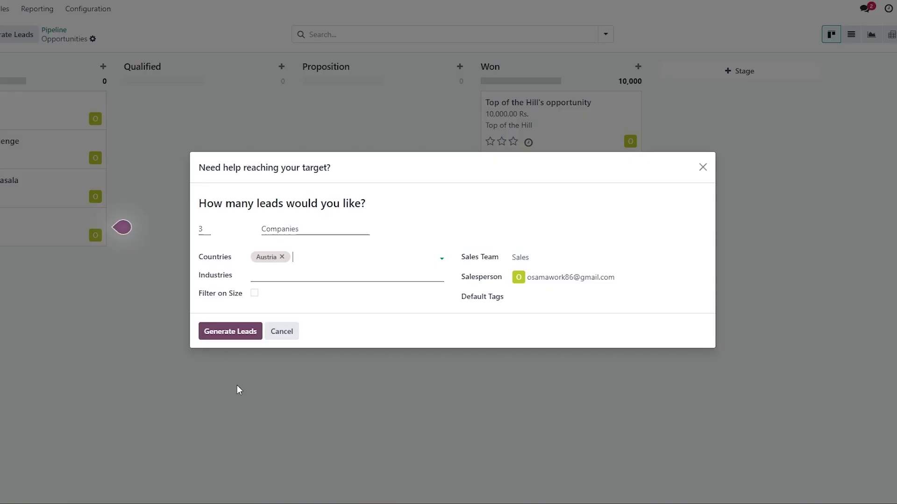
click(286, 277)
click(306, 298)
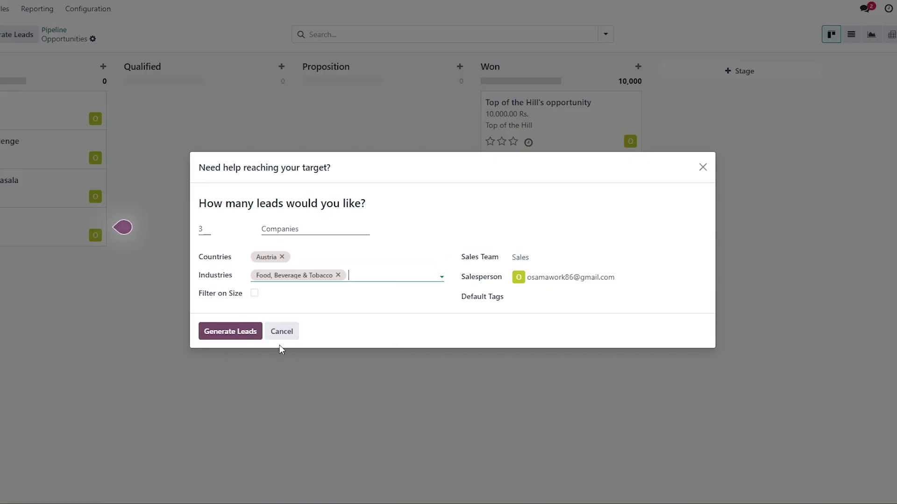
click(231, 331)
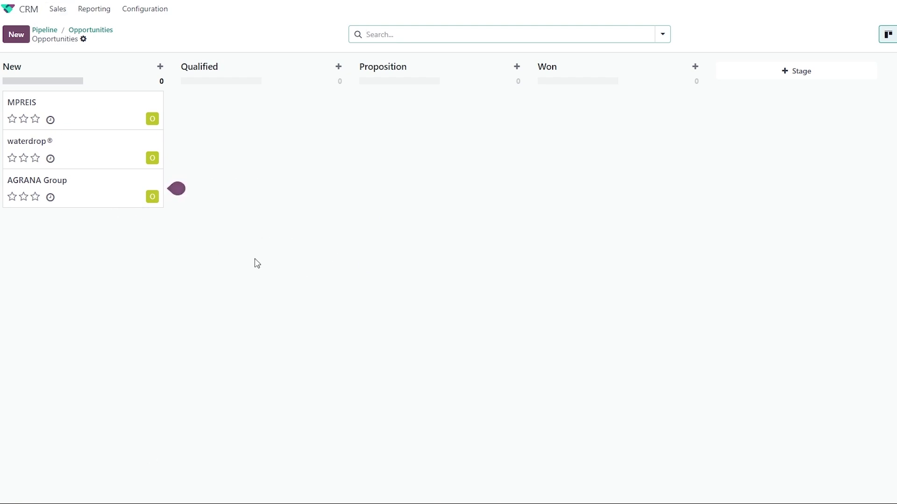
Step: Move the MPREIS and AGRANA Group opportunities to the Won stage and rate each with three stars
drag(40, 120, 558, 120)
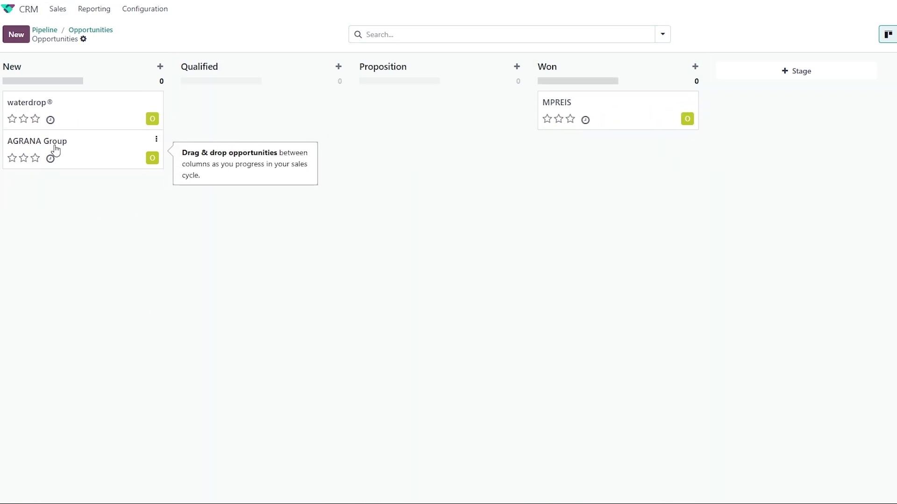
drag(54, 149, 597, 168)
click(569, 159)
click(570, 119)
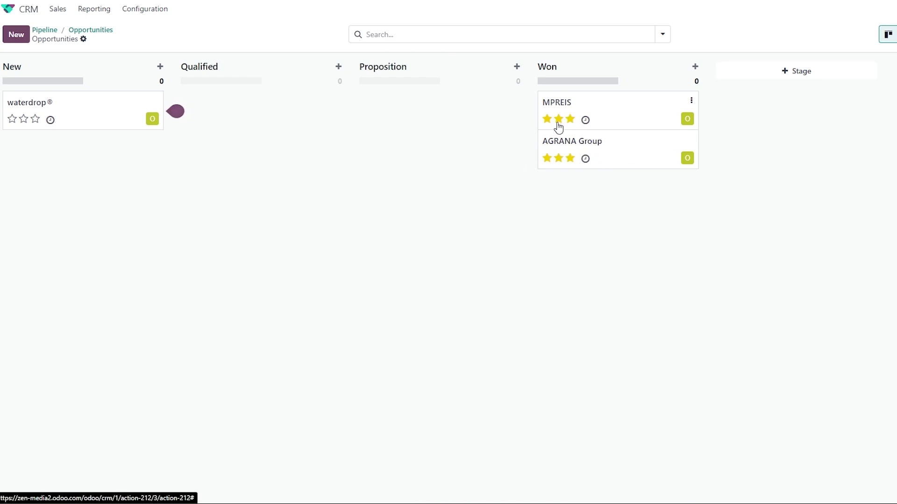
Step: Mark the waterdrop® opportunity as lost with the reason "We don't have people/skills" and return to the apps overview
click(64, 101)
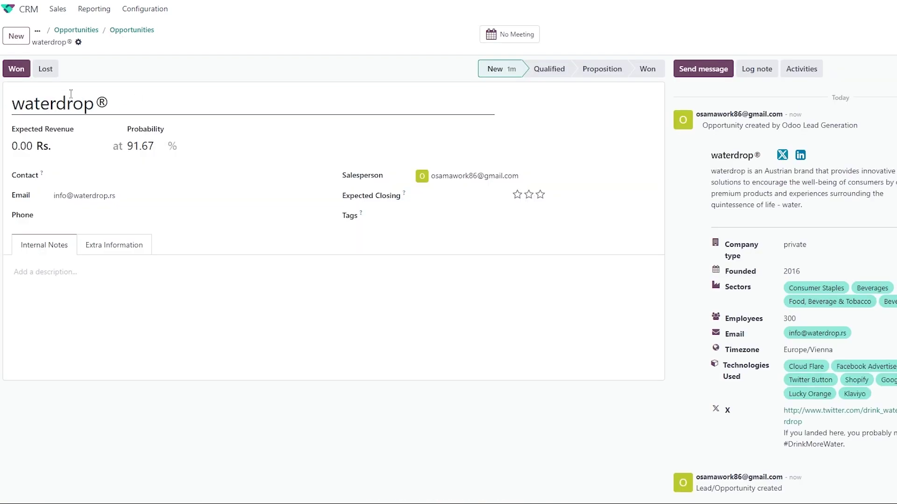
click(46, 68)
click(422, 226)
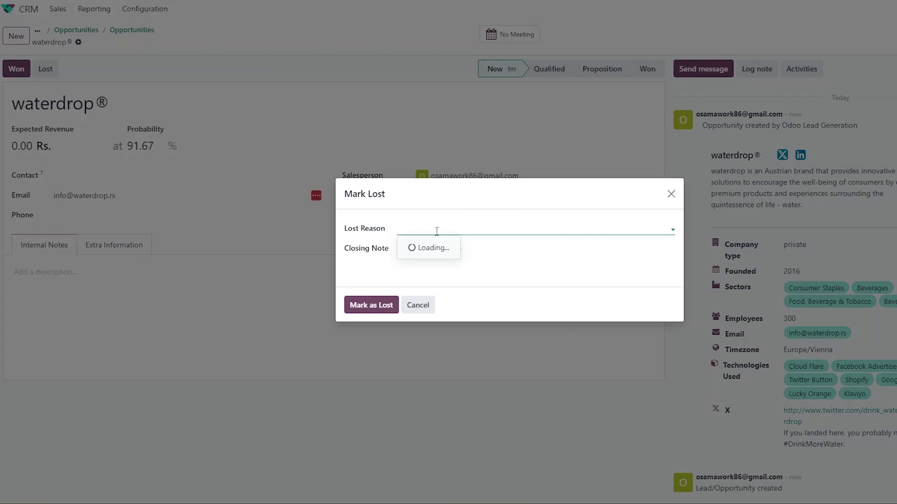
click(428, 261)
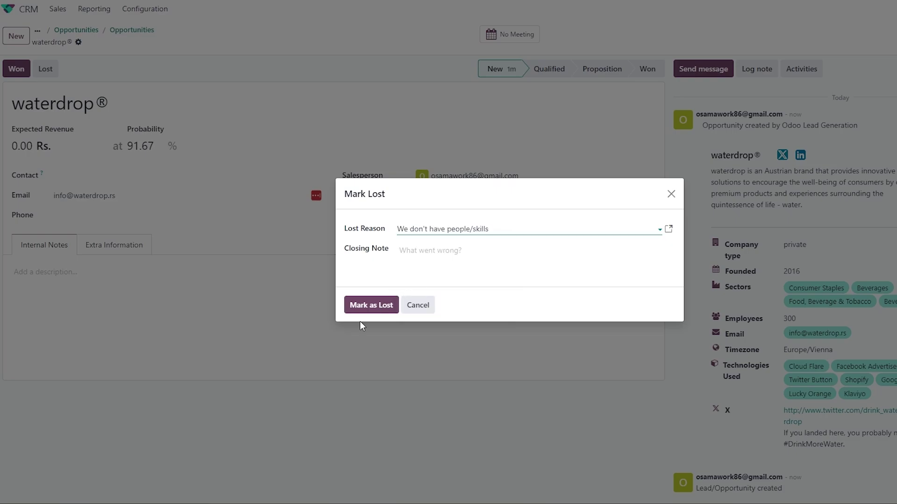
click(372, 310)
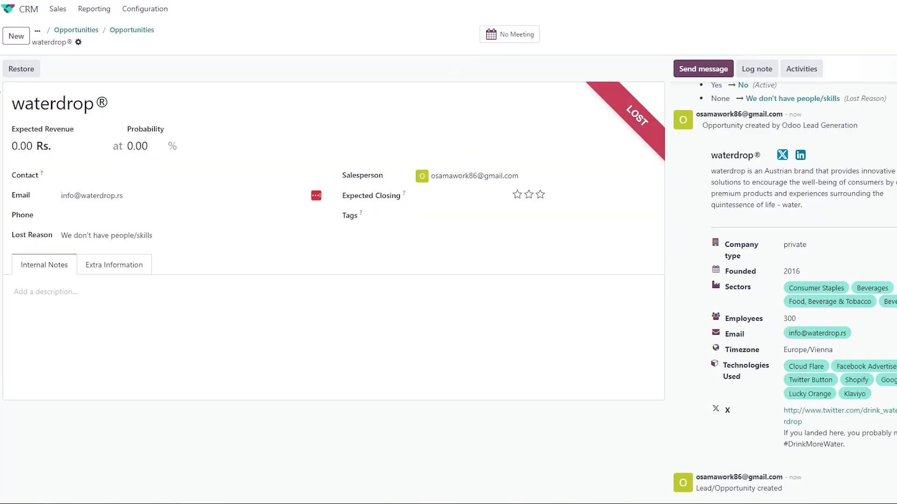
click(20, 12)
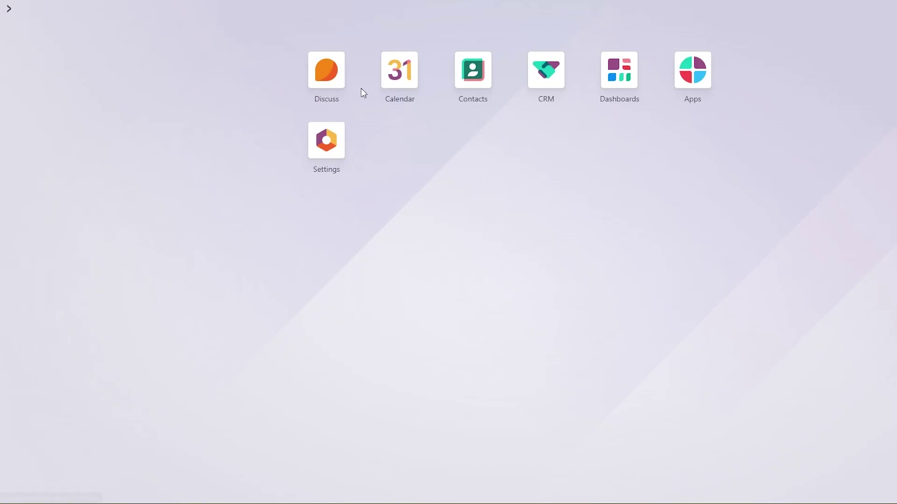
Step: Open the CRM pipeline, look over the sales and reporting options, and check My Activities for planned work
click(551, 83)
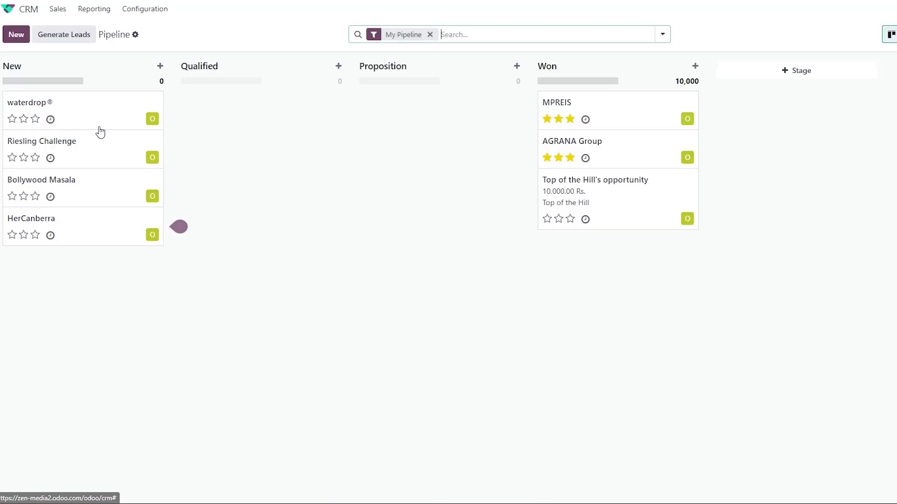
click(57, 13)
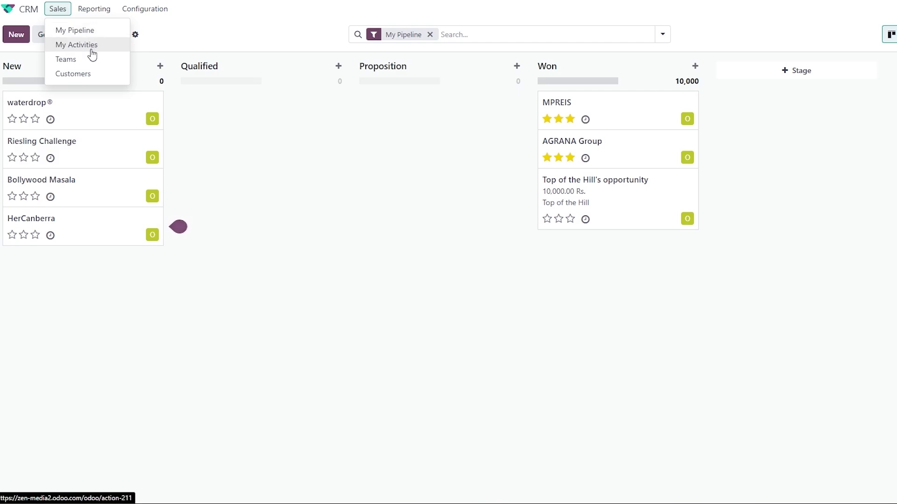
click(90, 14)
click(91, 13)
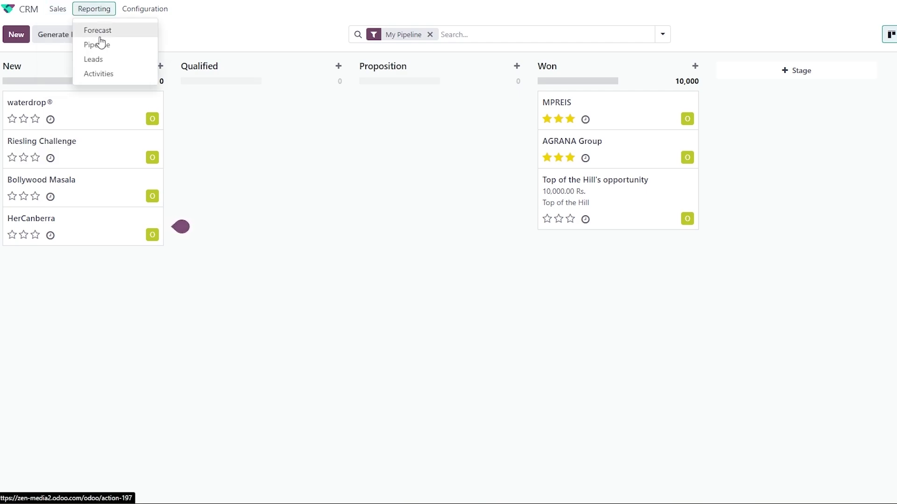
click(191, 29)
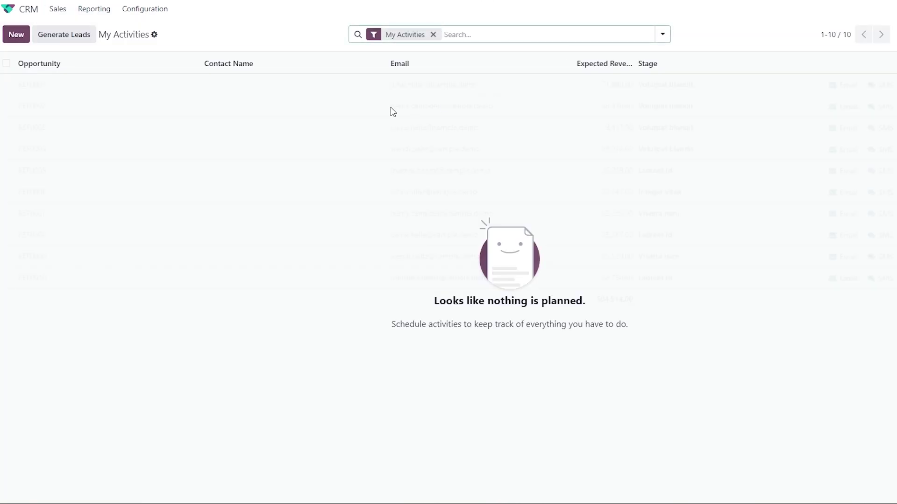
drag(601, 296, 627, 324)
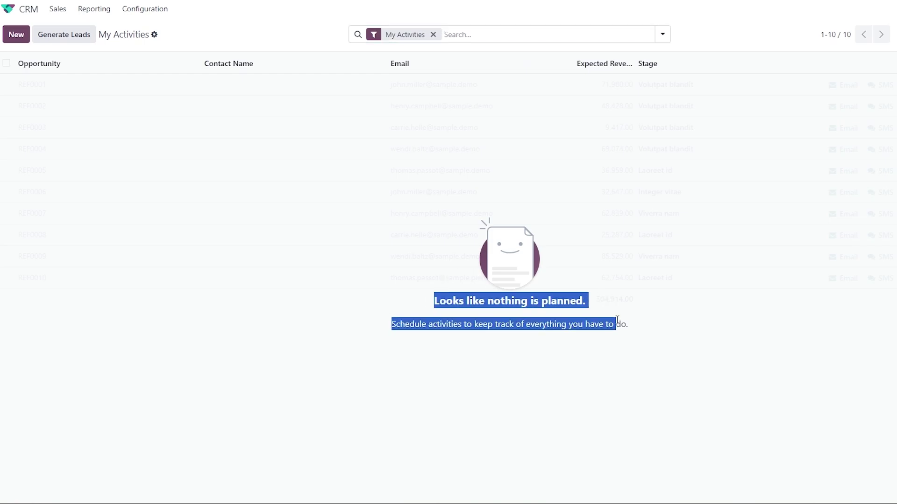
click(456, 284)
Step: View a blank opportunity form from My Activities and return to the pipeline
click(16, 34)
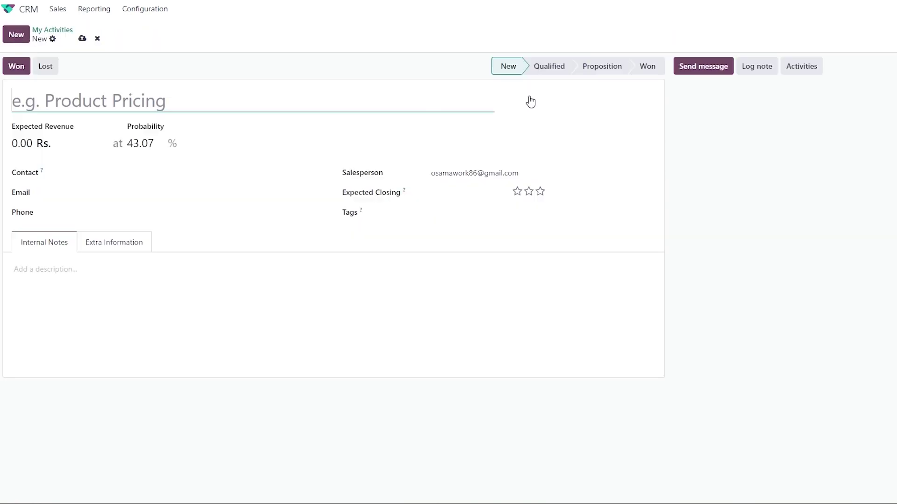
key(alt+Left)
key(alt+Left)
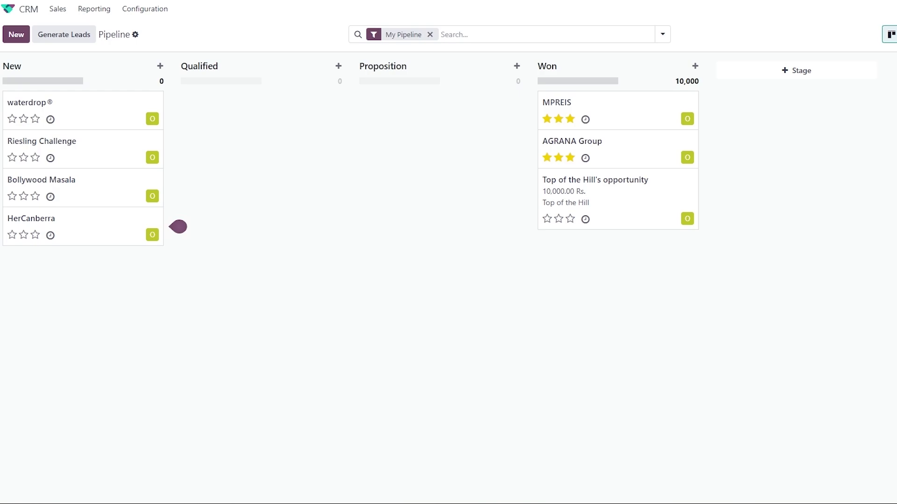
Step: Clear the My Pipeline filter, view the pipeline filtered by Lost and Ongoing, and remove both filters
click(429, 35)
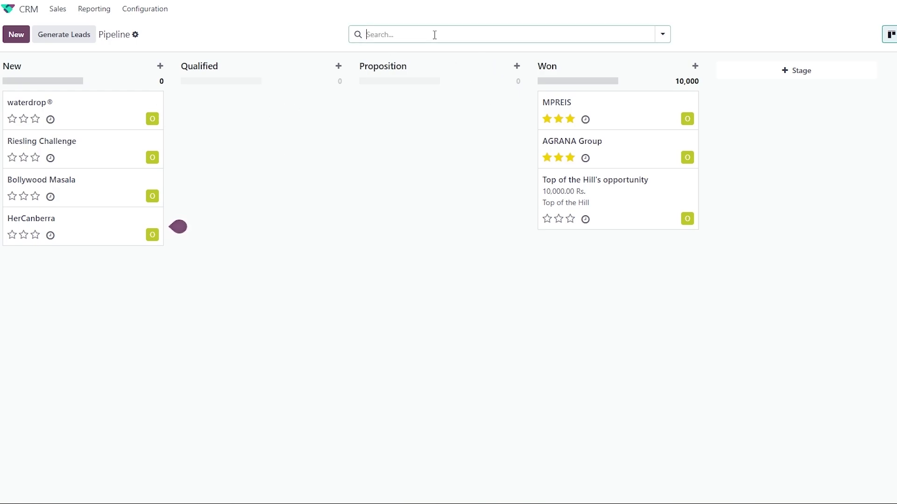
click(663, 35)
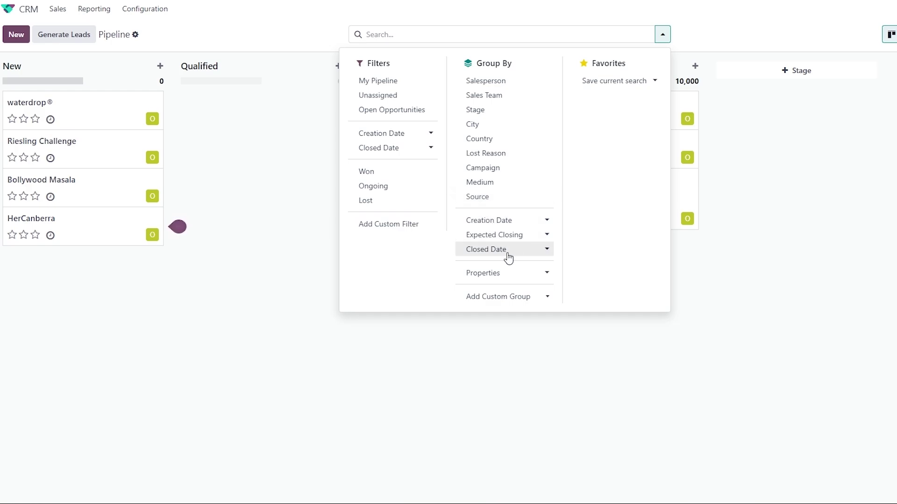
click(395, 208)
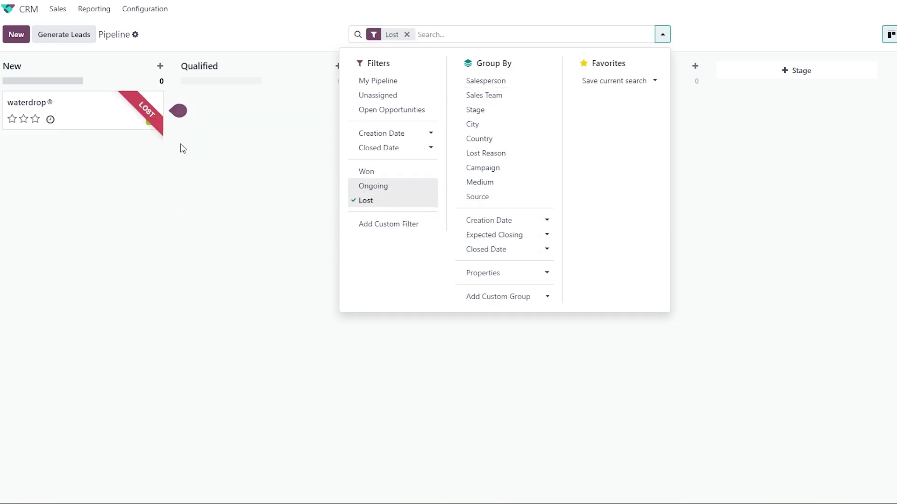
click(374, 186)
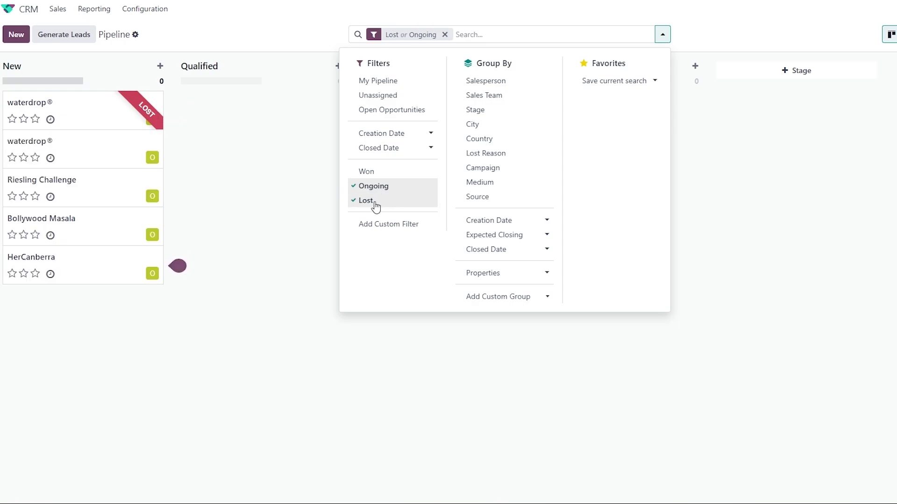
click(375, 206)
click(394, 187)
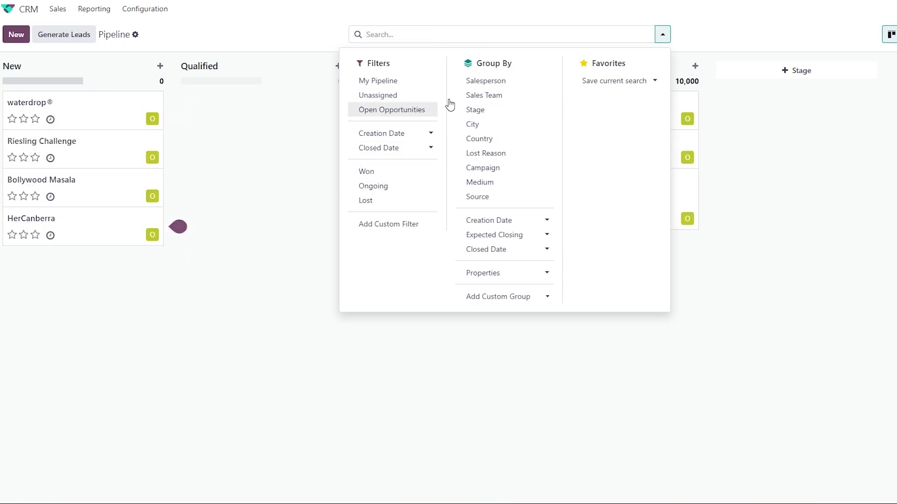
click(550, 323)
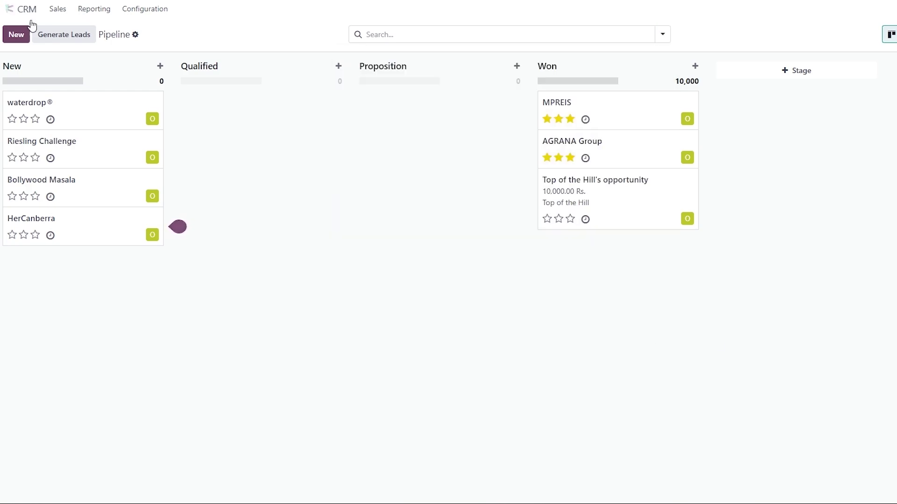
Step: Review the CRM configuration settings, glance at the Apps catalogue, and return to the home screen
click(57, 9)
click(94, 9)
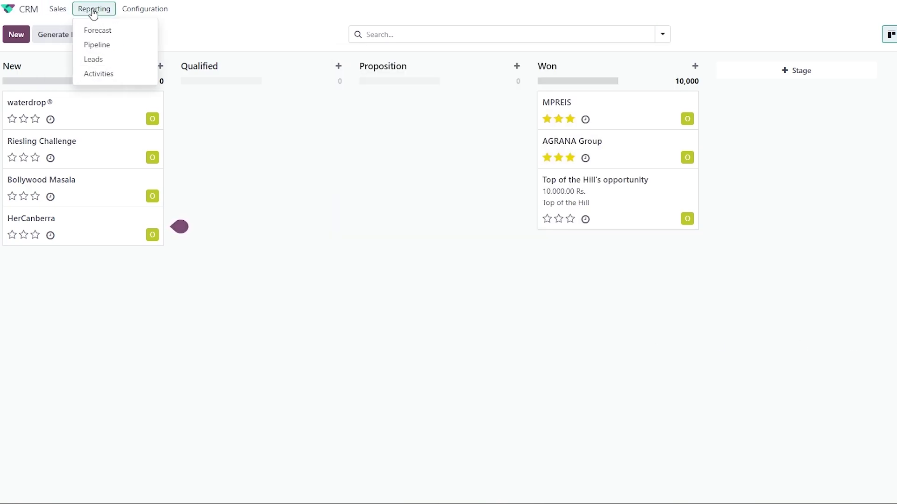
click(136, 10)
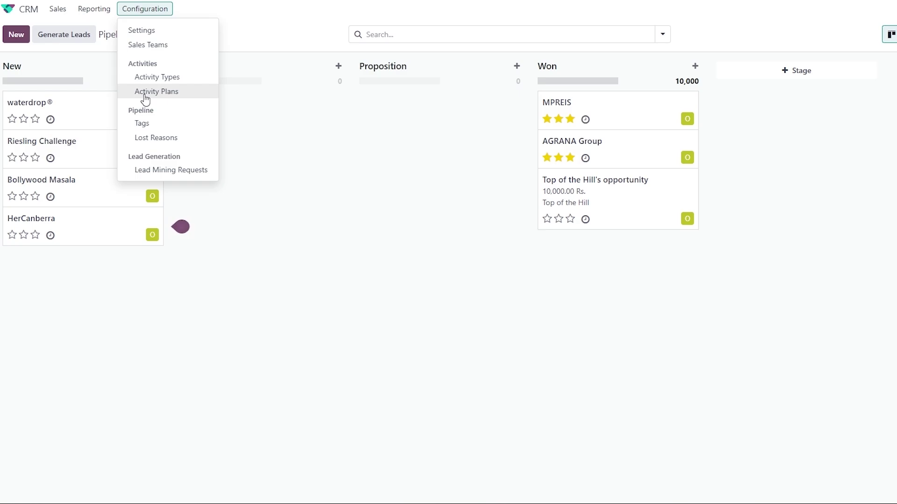
click(147, 30)
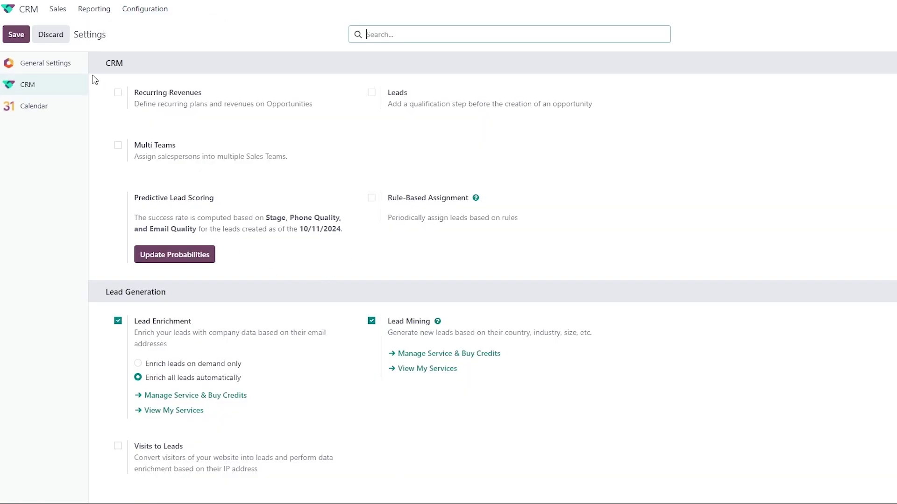
click(10, 9)
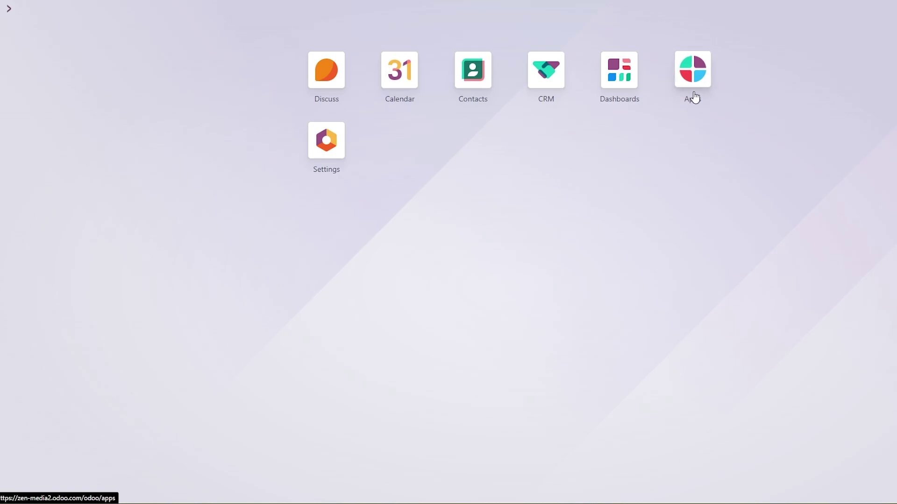
click(693, 75)
click(7, 13)
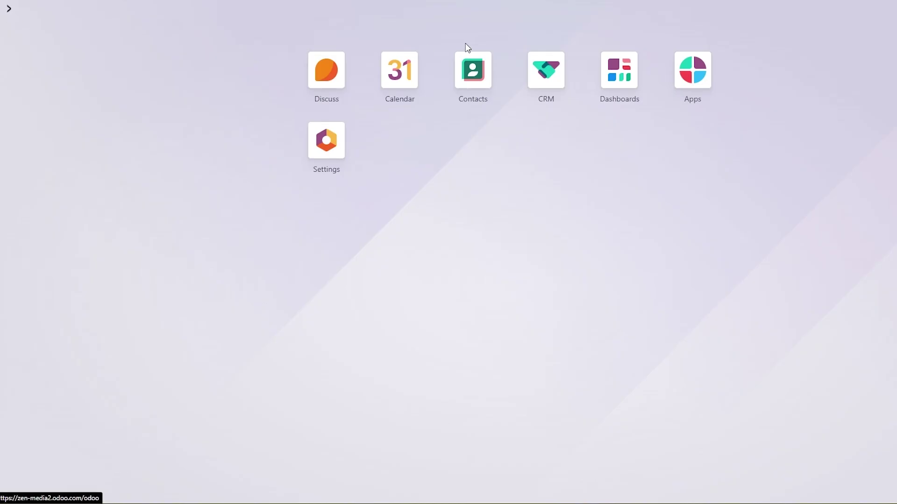
Step: Review the full Leads dashboard and the Pipeline dashboard, and return to the home screen
click(612, 68)
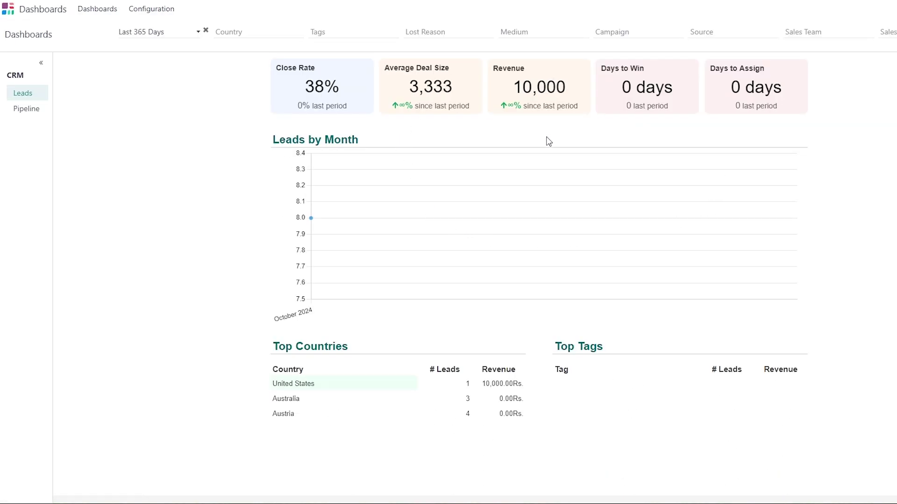
scroll(849, 251, down, 3)
scroll(849, 251, up, 3)
scroll(698, 138, down, 5)
scroll(700, 136, down, 4)
scroll(701, 136, up, 9)
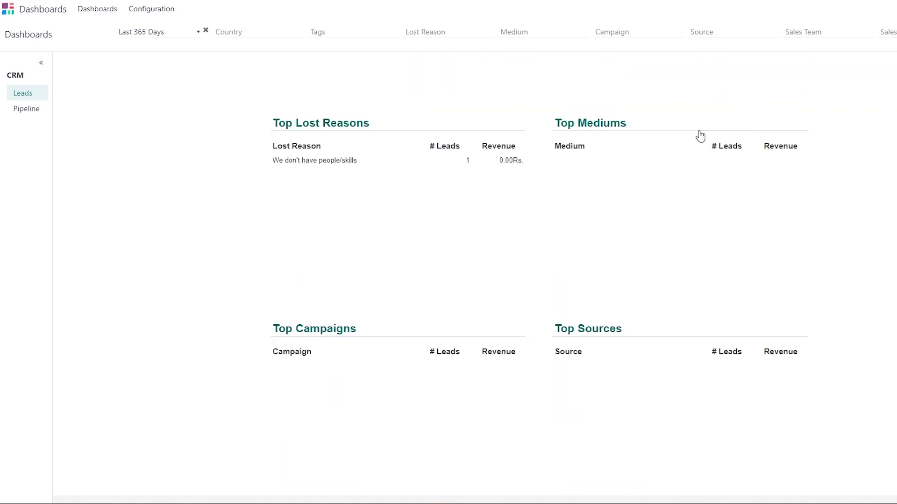
click(27, 108)
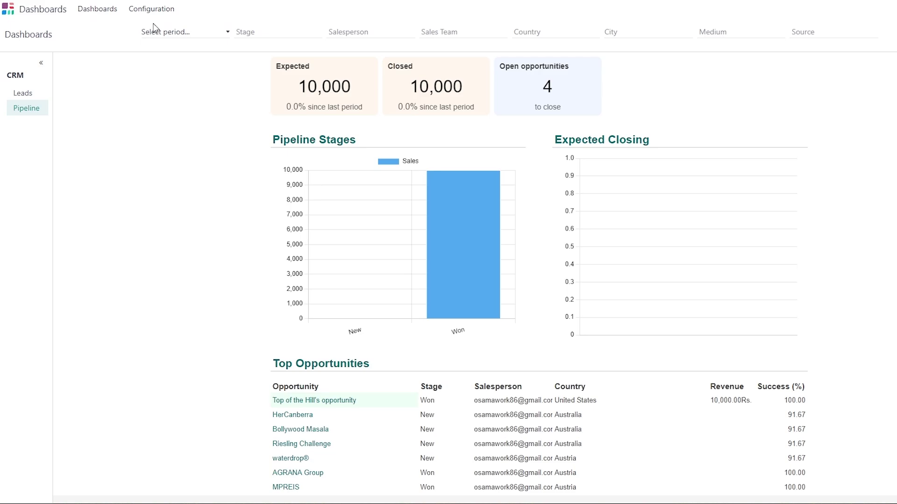
click(6, 9)
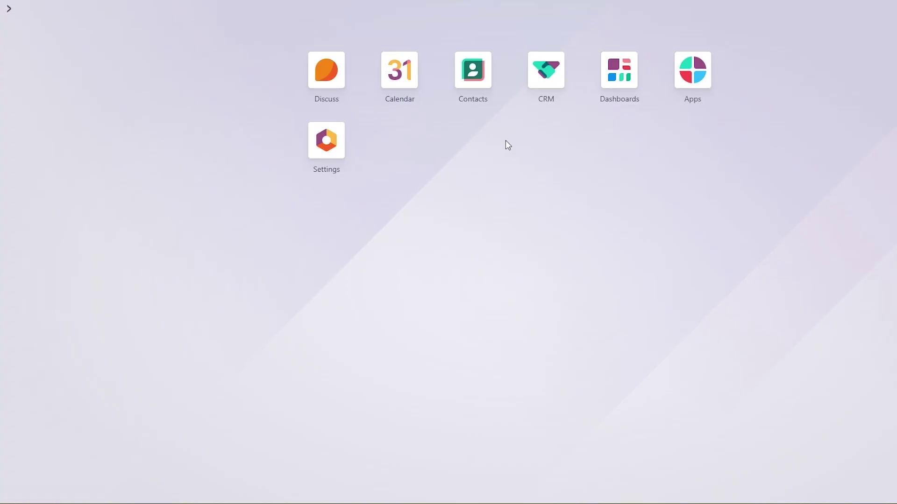
Step: Start a new company contact, view its internal notes area, try to open its opportunities, and leave the blank form
click(477, 103)
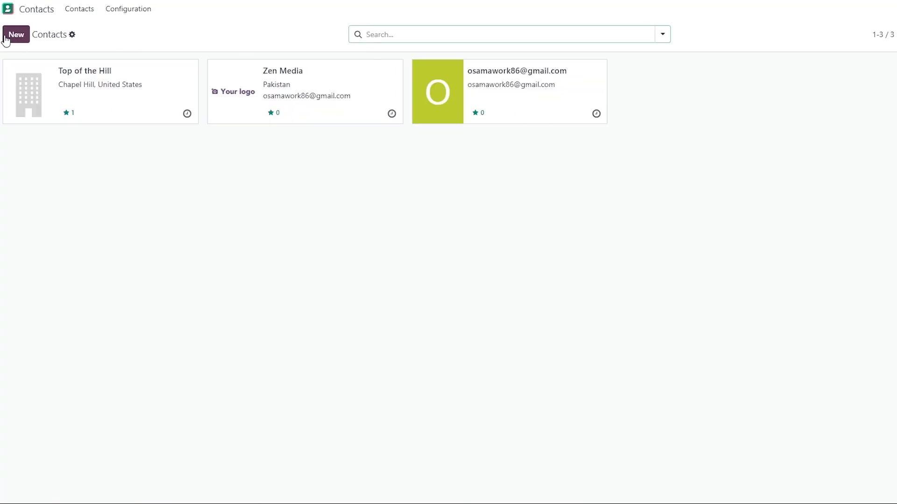
click(16, 35)
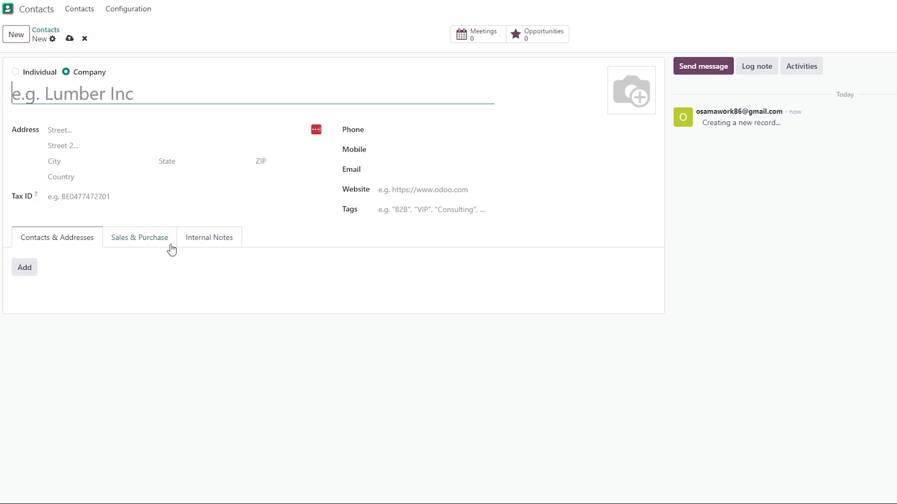
click(203, 246)
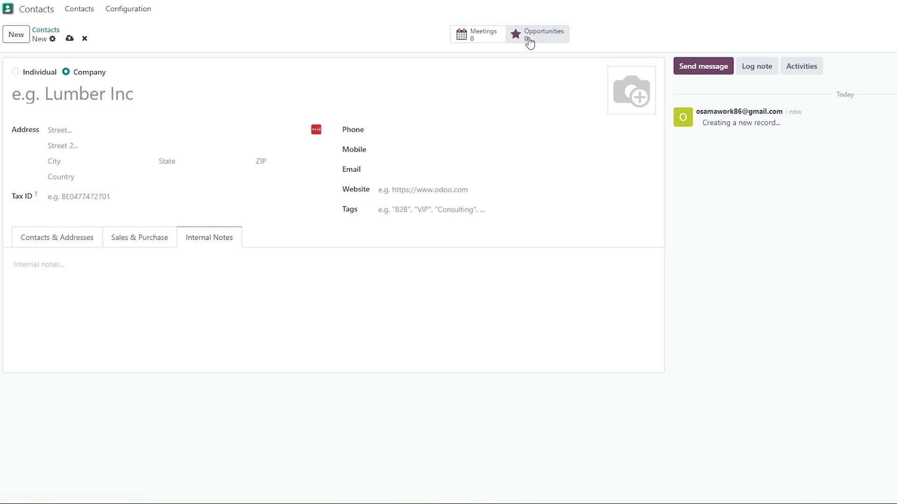
click(529, 41)
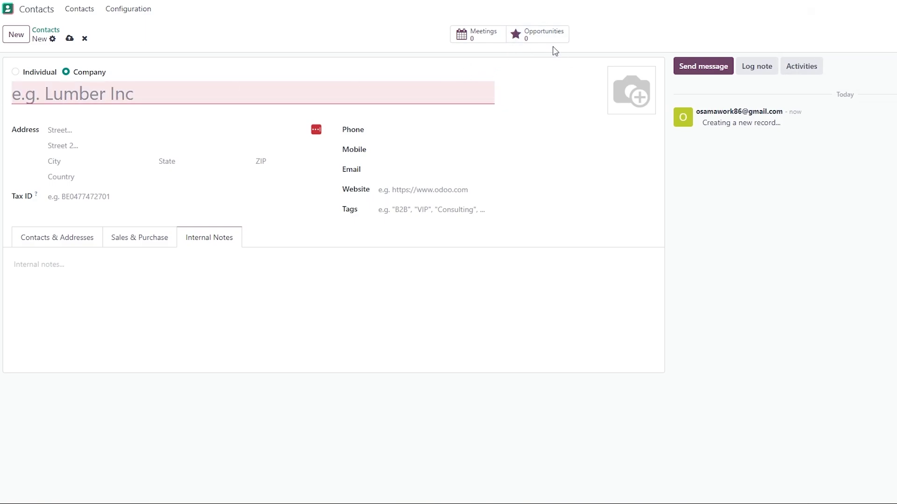
click(3, 5)
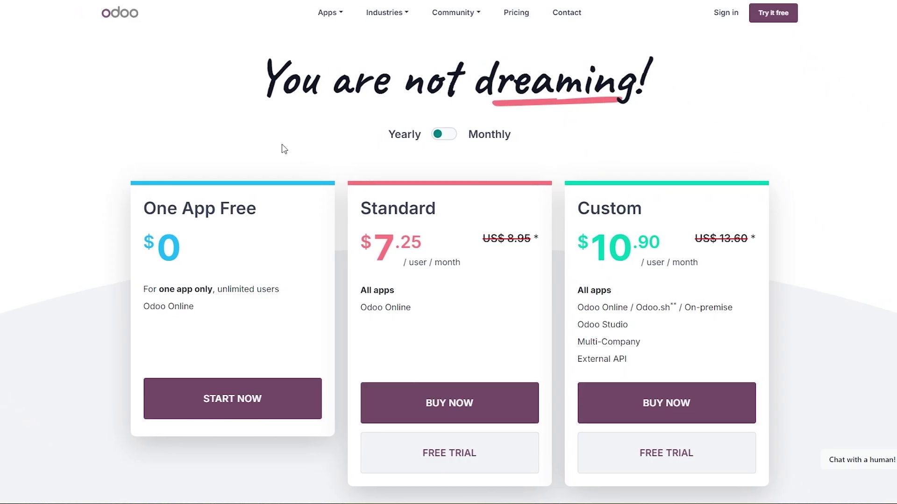
Step: Examine the prices and included features of the One App Free and Standard plans on the Odoo pricing page
scroll(70, 135, down, 2)
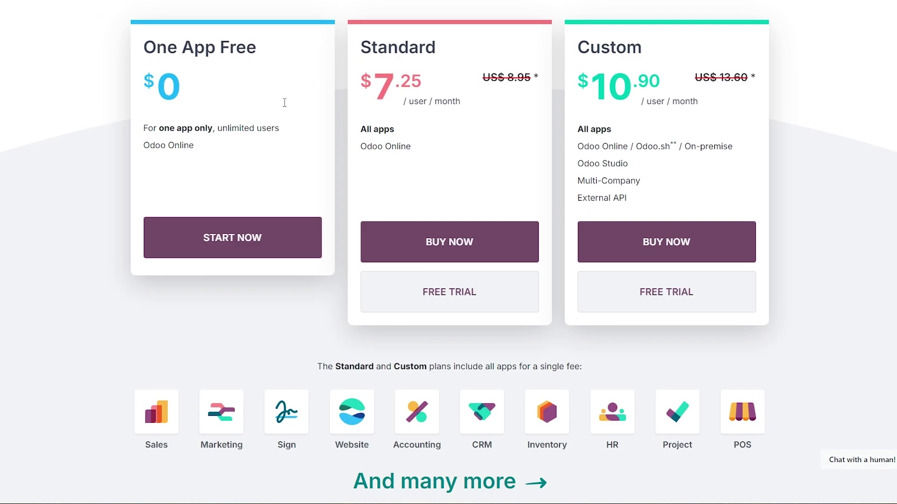
scroll(147, 187, up, 1)
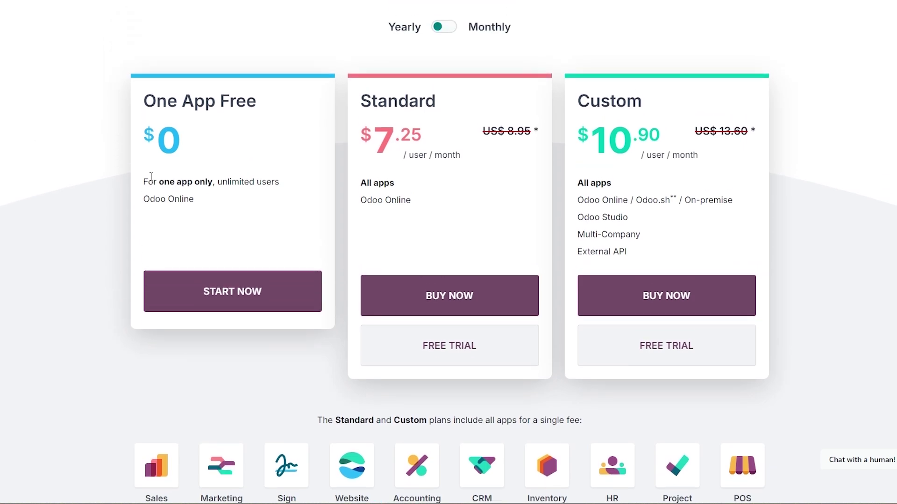
drag(147, 183, 263, 201)
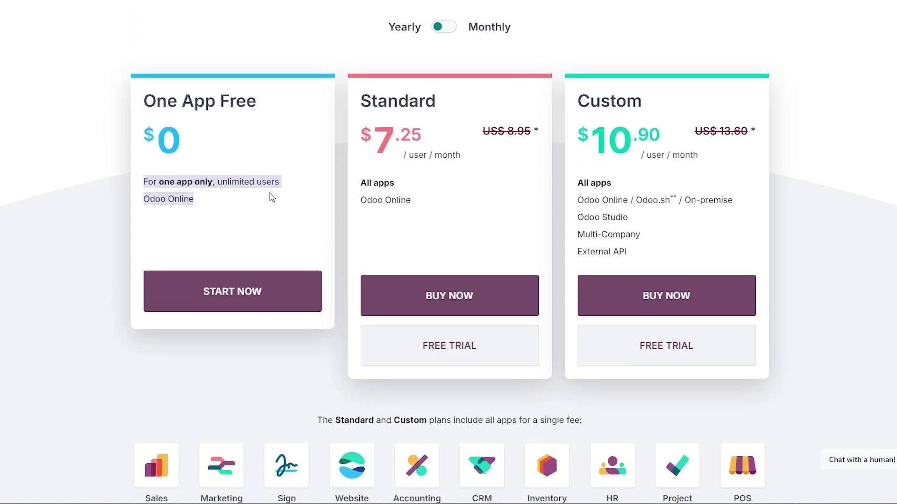
drag(369, 104, 496, 110)
drag(378, 128, 426, 154)
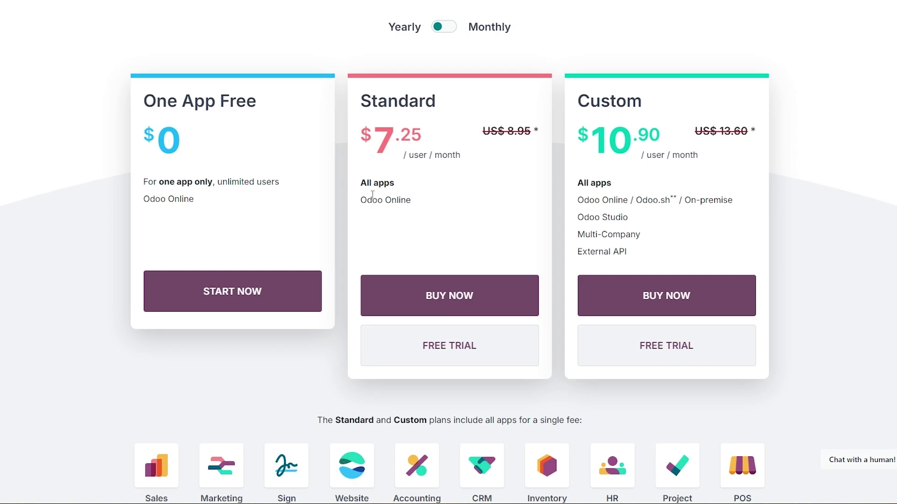
drag(361, 199, 410, 200)
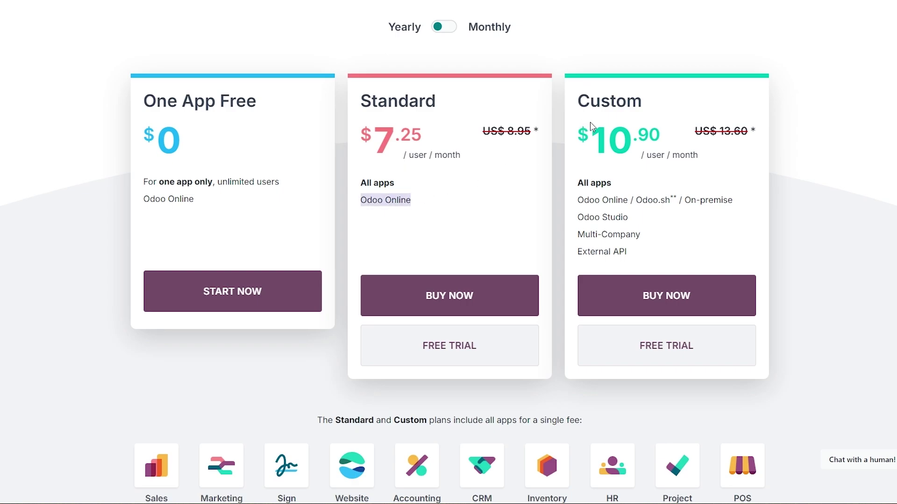
Step: Examine the Custom plan's price, hosting options and extra features, and the apps included in the paid plans
drag(578, 183, 633, 189)
drag(601, 142, 696, 165)
drag(578, 200, 746, 202)
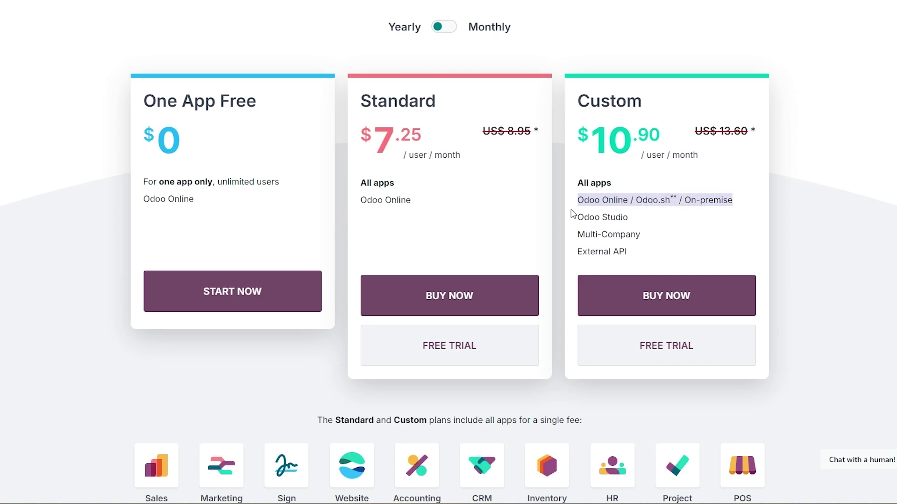
drag(572, 214, 652, 236)
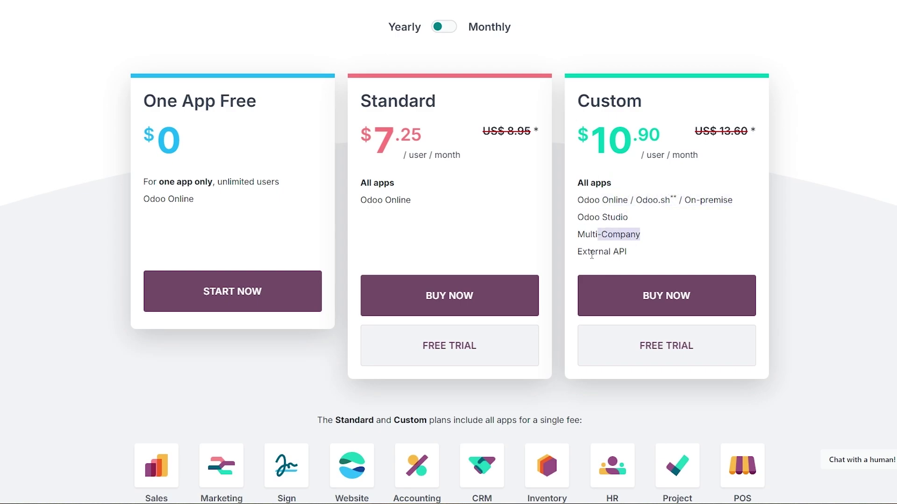
drag(592, 254, 628, 252)
scroll(791, 238, down, 5)
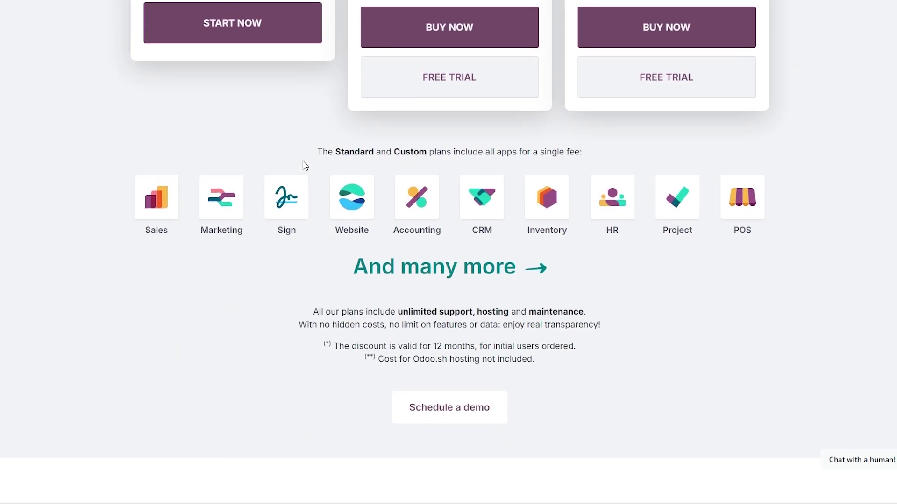
Step: Examine the apps covered by the Standard and Custom plans' single fee, and return to the plan prices
drag(454, 155, 572, 155)
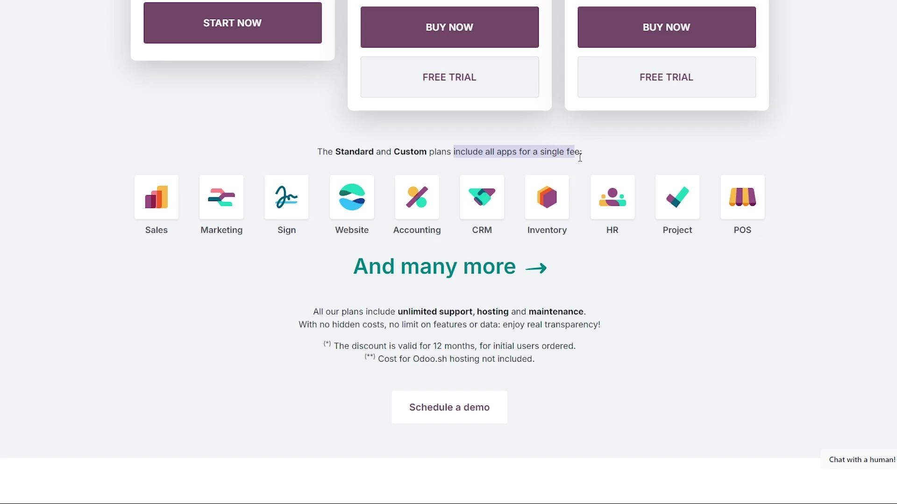
click(94, 242)
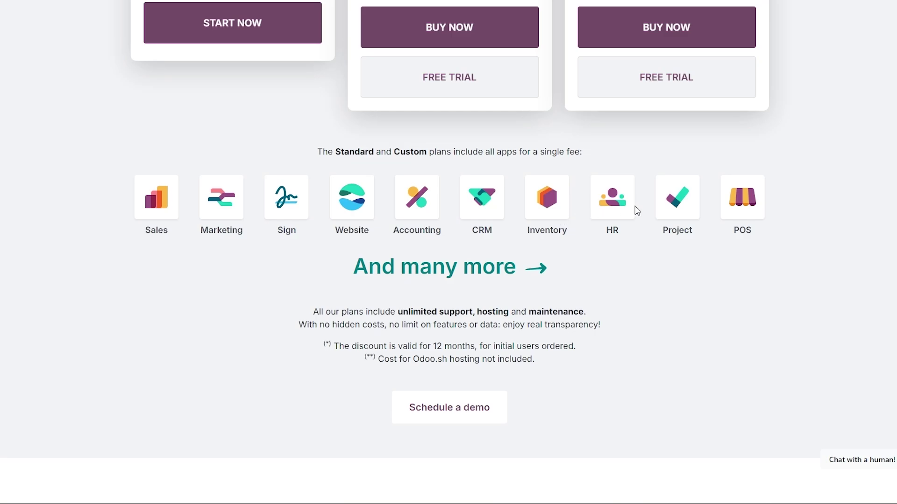
scroll(716, 310, down, 5)
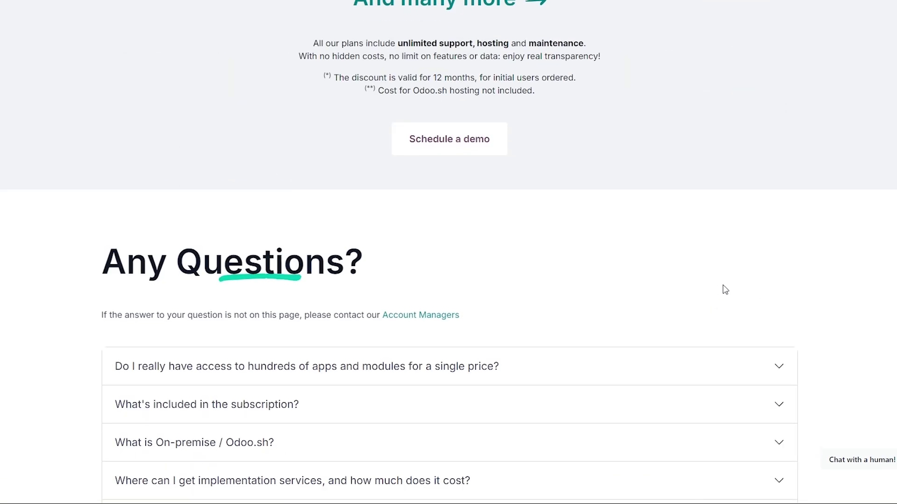
scroll(726, 287, up, 8)
drag(544, 313, 576, 312)
scroll(581, 310, up, 3)
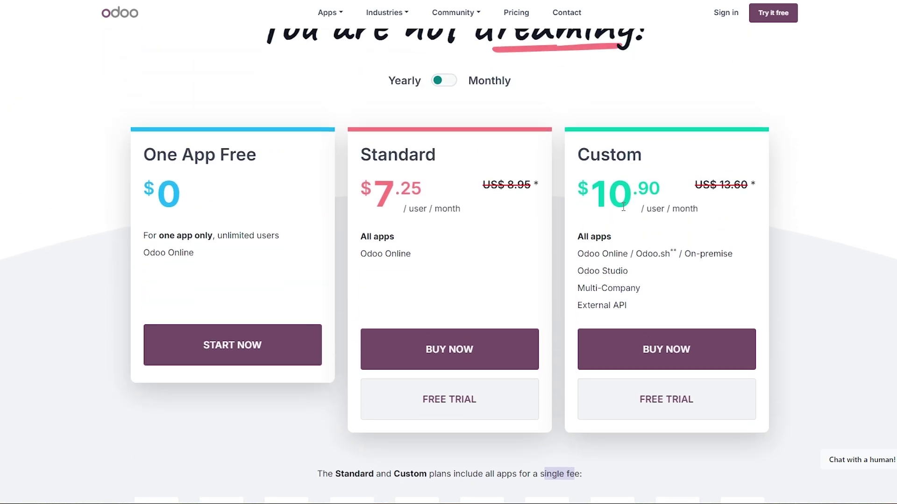
Step: Compare the plan prices under monthly billing and switch back to yearly billing
scroll(642, 322, up, 1)
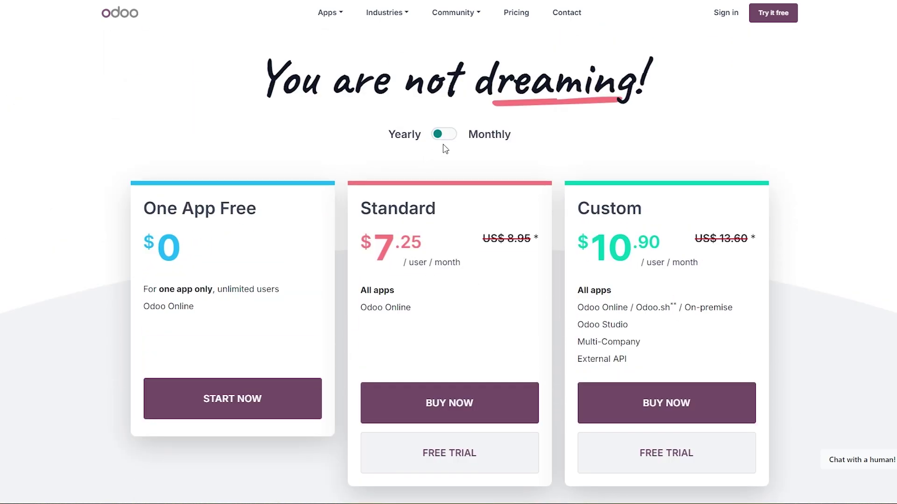
click(434, 140)
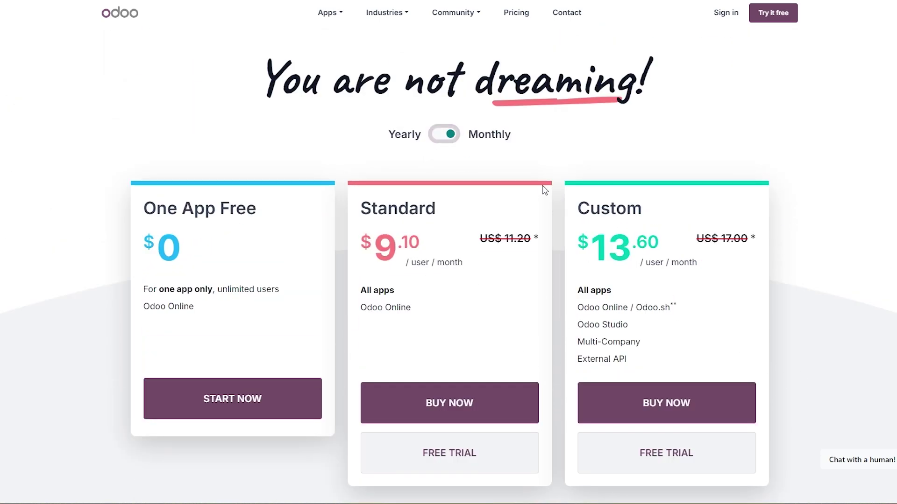
click(426, 137)
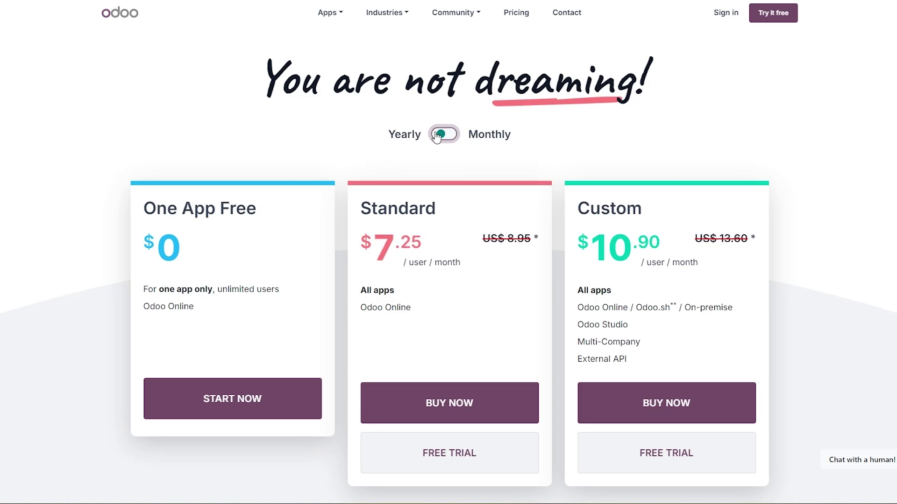
Step: Look over the frequently asked questions about subscriptions and plans, and return to the plan overview
scroll(822, 138, down, 6)
scroll(820, 145, down, 10)
scroll(817, 148, up, 2)
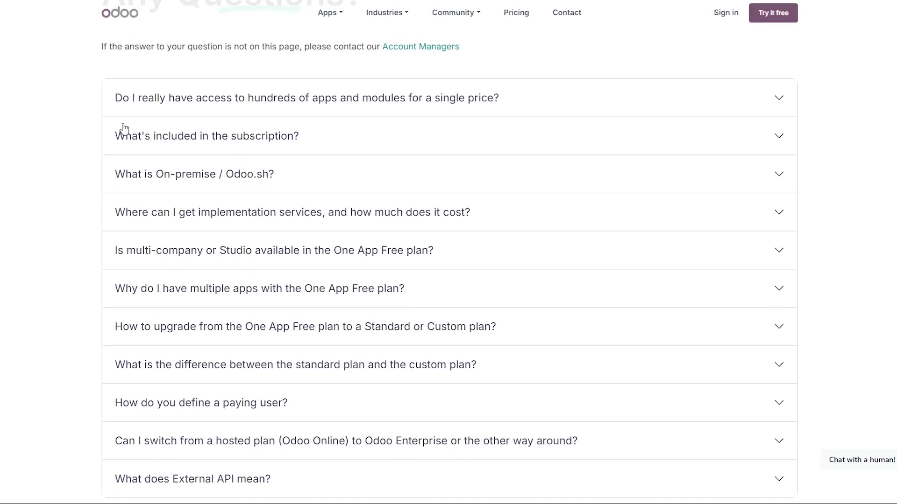
scroll(550, 228, up, 10)
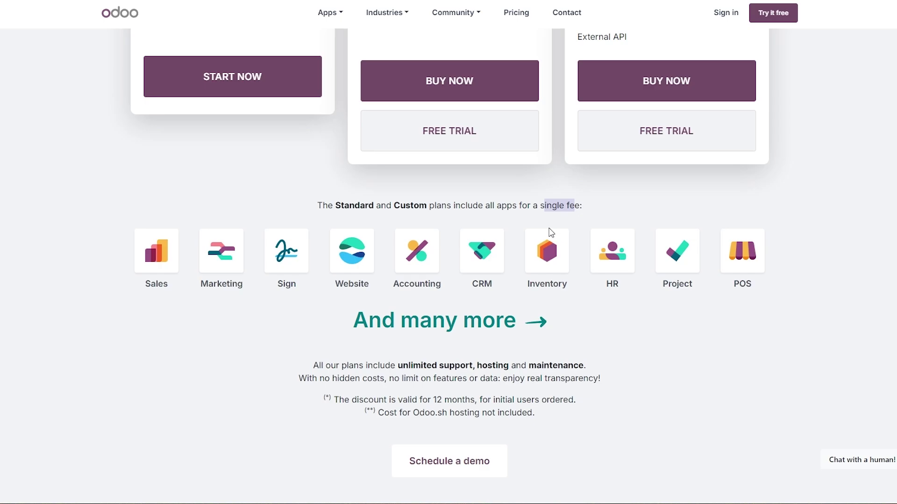
scroll(592, 354, up, 6)
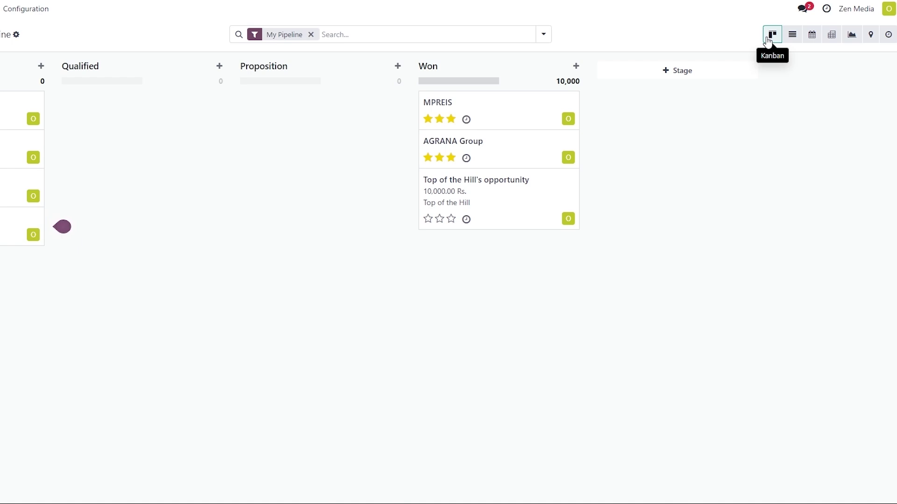
Step: View the CRM pipeline as a list, a calendar and a pivot table
click(792, 42)
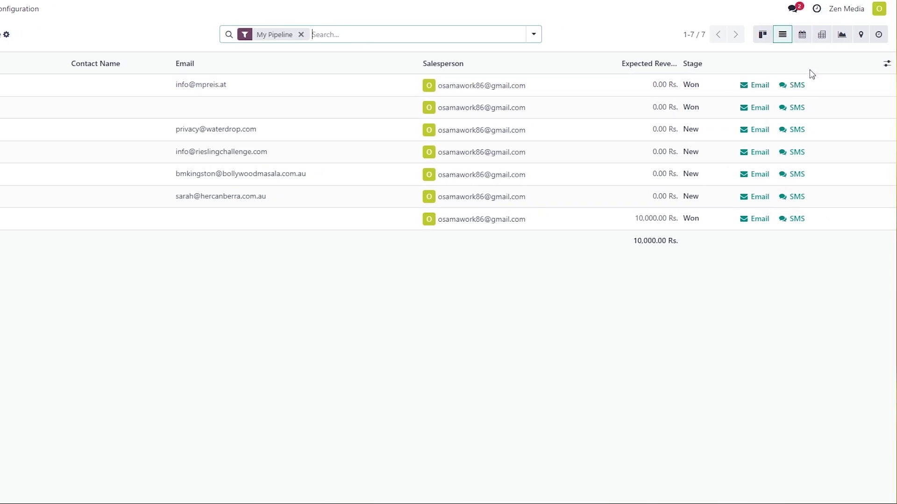
click(806, 37)
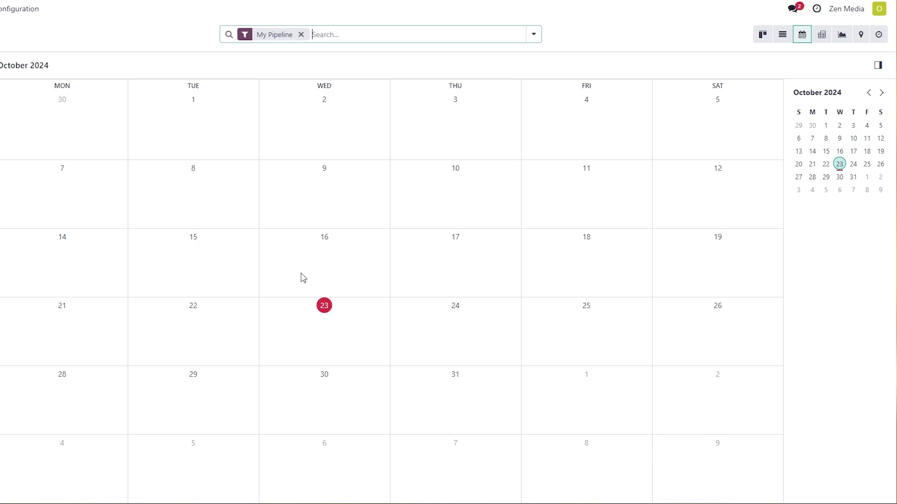
click(821, 34)
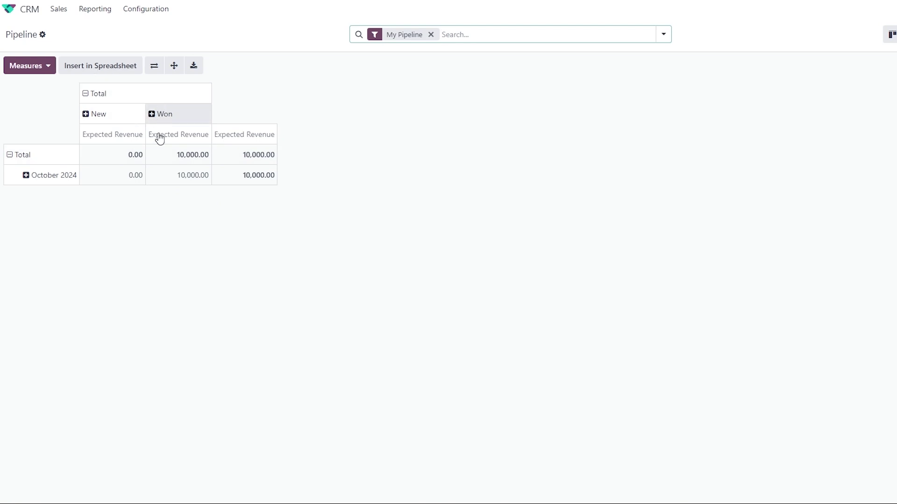
Step: Check the options for inserting the pipeline pivot in a spreadsheet, and cancel without inserting it
click(118, 66)
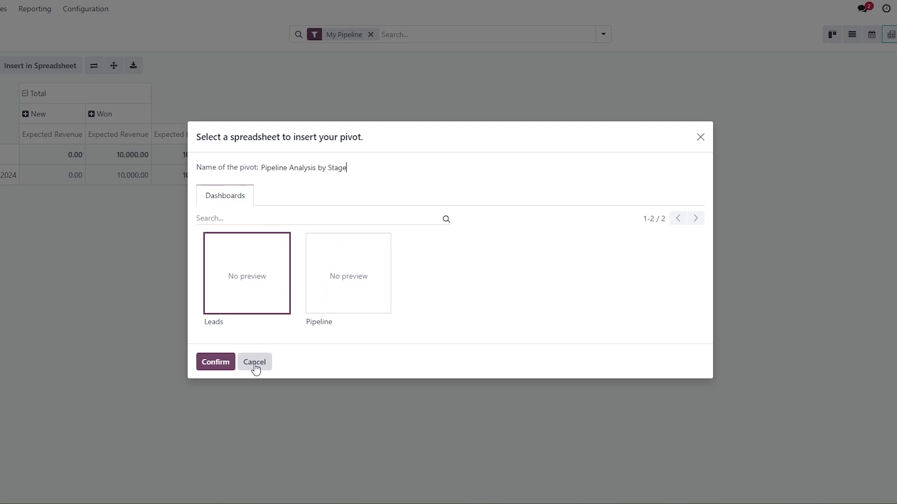
drag(285, 134, 163, 132)
click(124, 367)
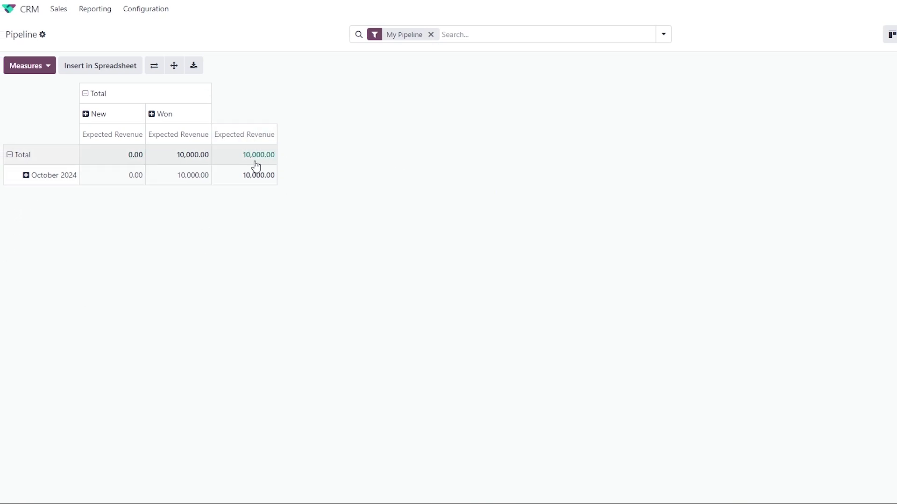
Step: View the pipeline graph as bar, line and pie charts, ending with a cumulative line chart
click(896, 34)
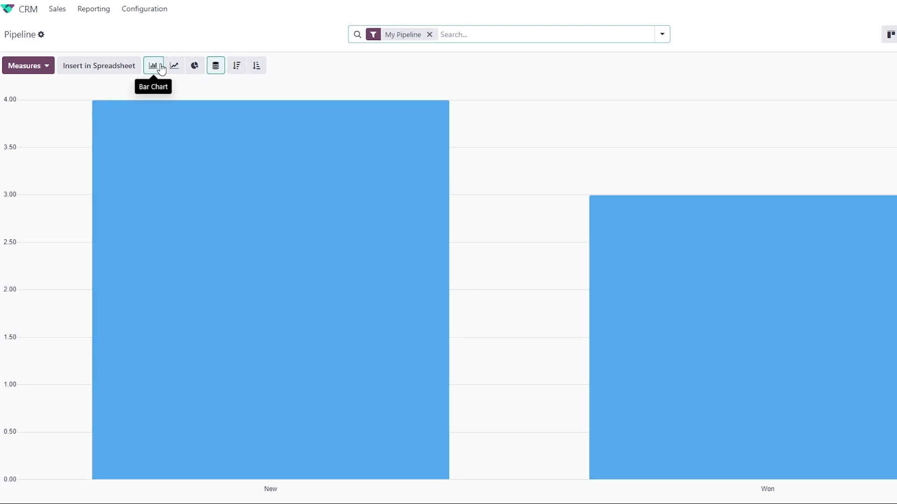
click(178, 72)
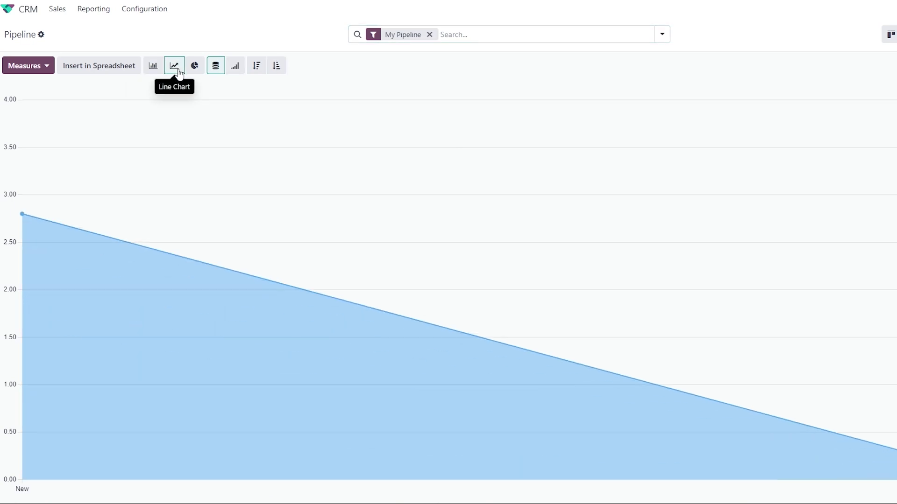
click(193, 69)
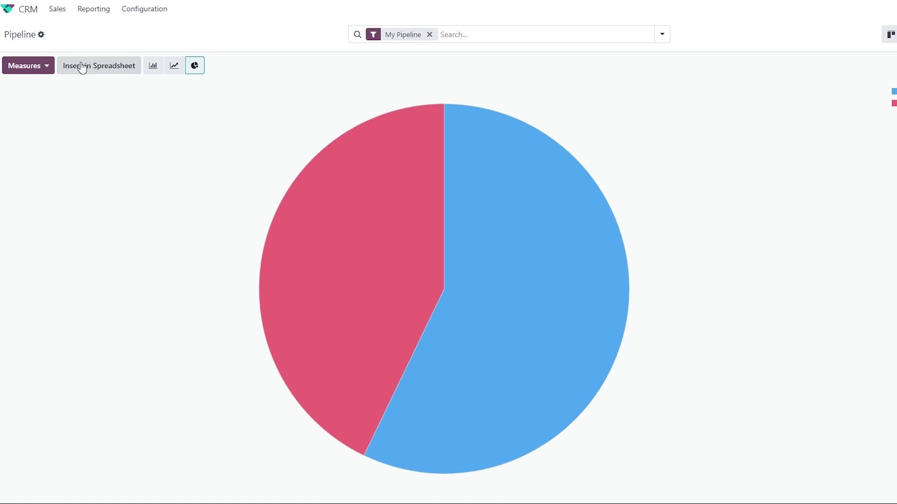
click(175, 68)
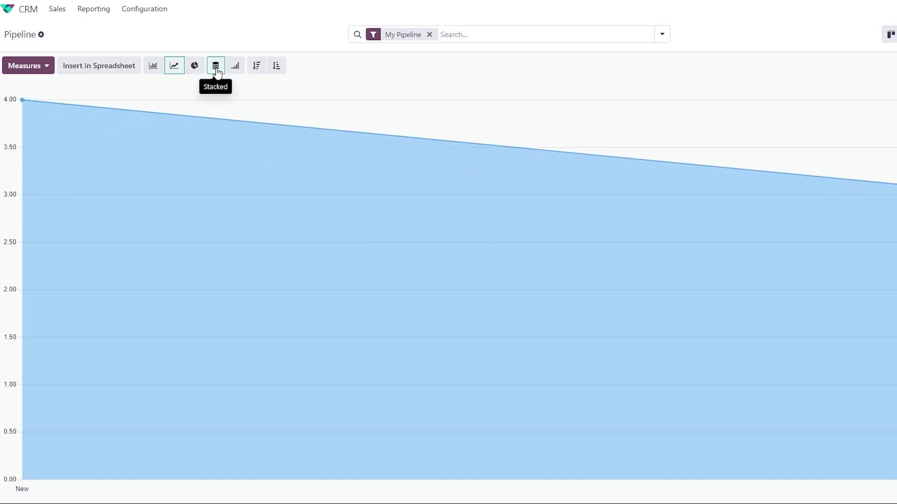
click(236, 67)
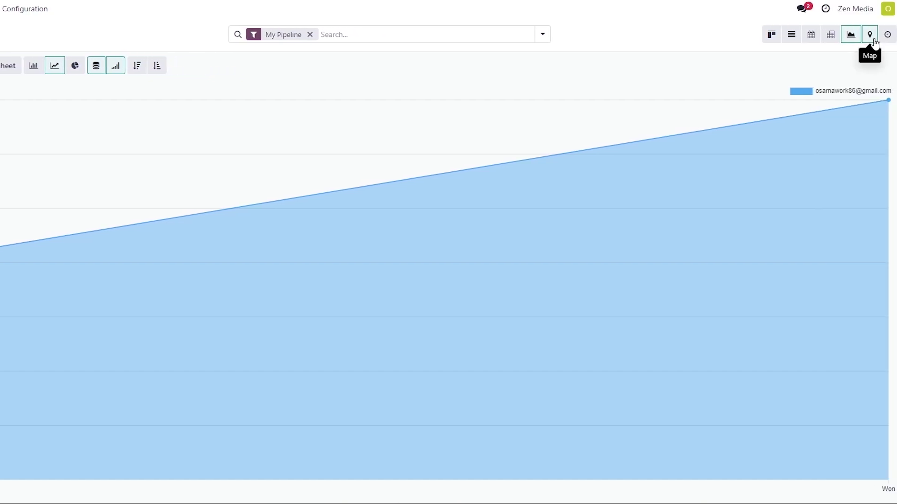
Step: Check the details of the mapped Top of the Hill opportunity and the activity view, and return the pipeline to Kanban
click(869, 35)
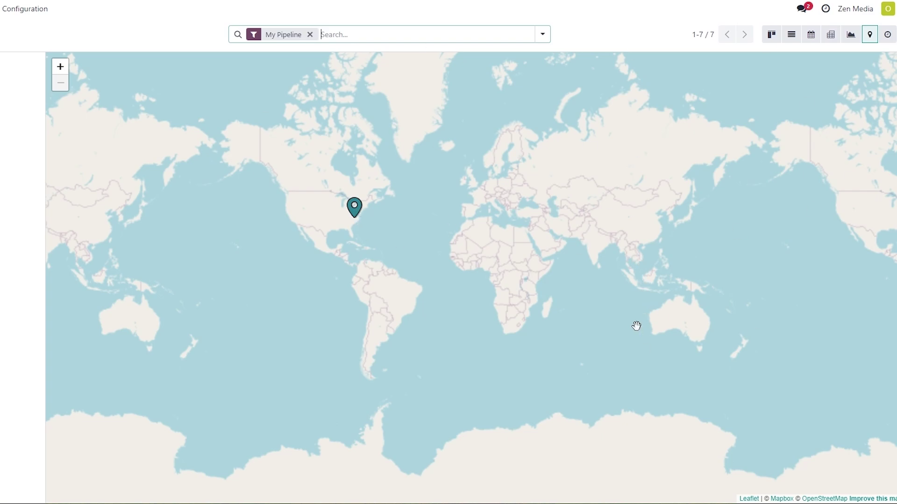
click(354, 210)
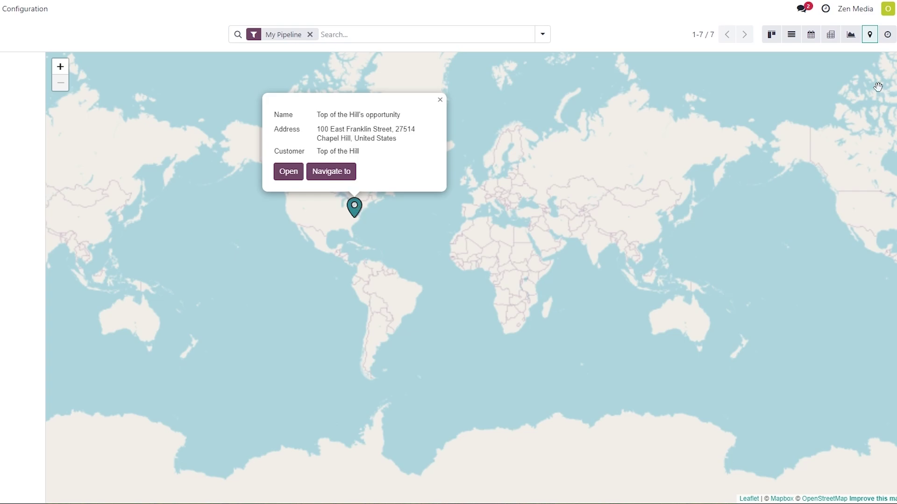
click(881, 39)
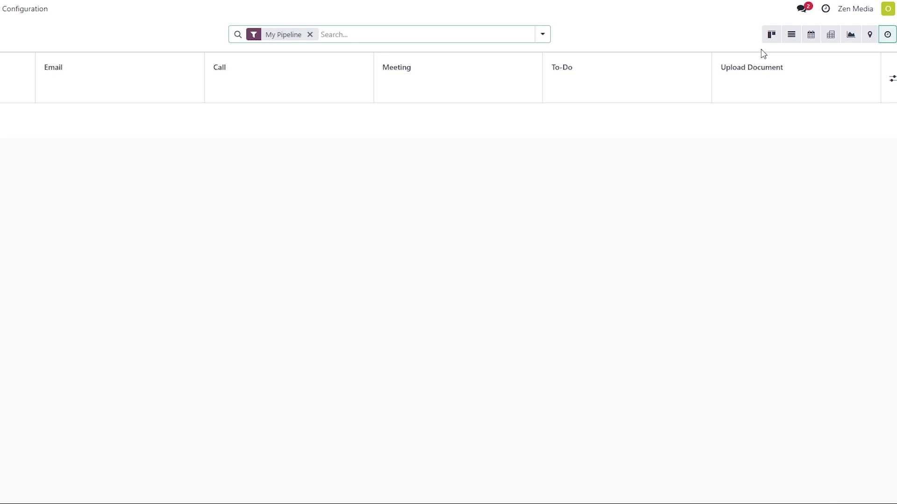
click(772, 39)
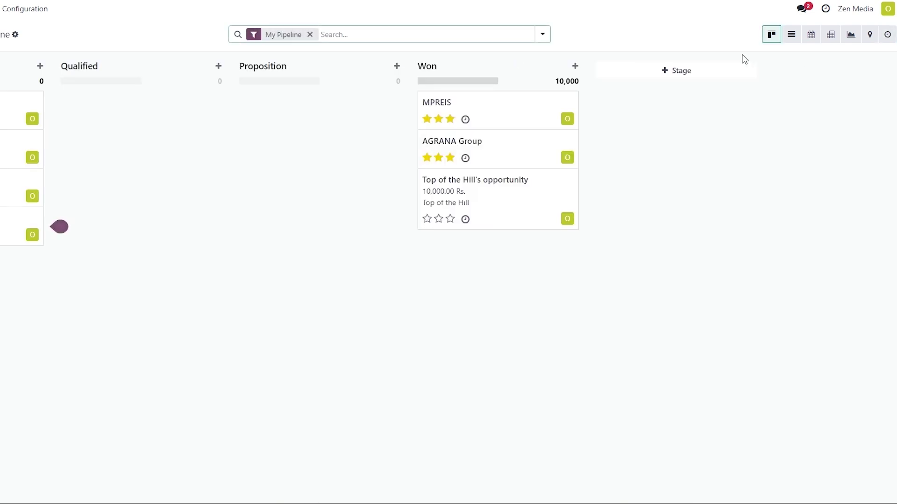
Step: Look at the list of chat messages and notifications, and close it
click(801, 9)
click(799, 56)
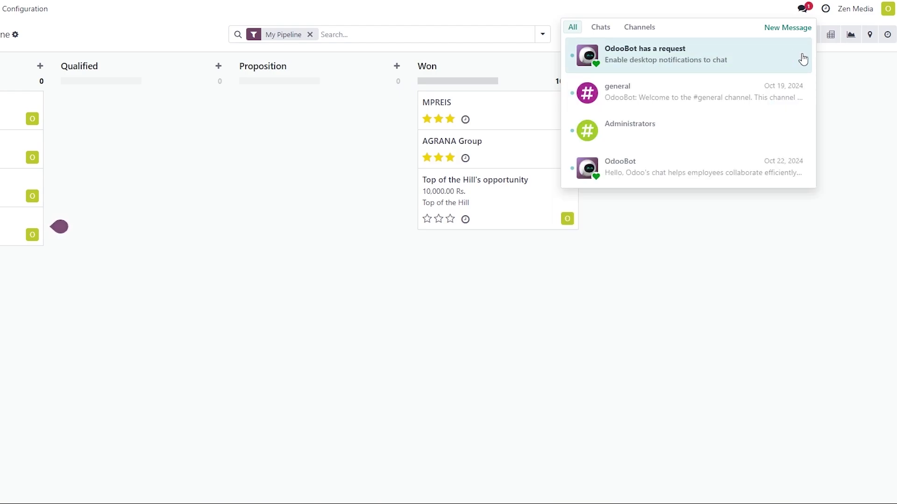
click(842, 94)
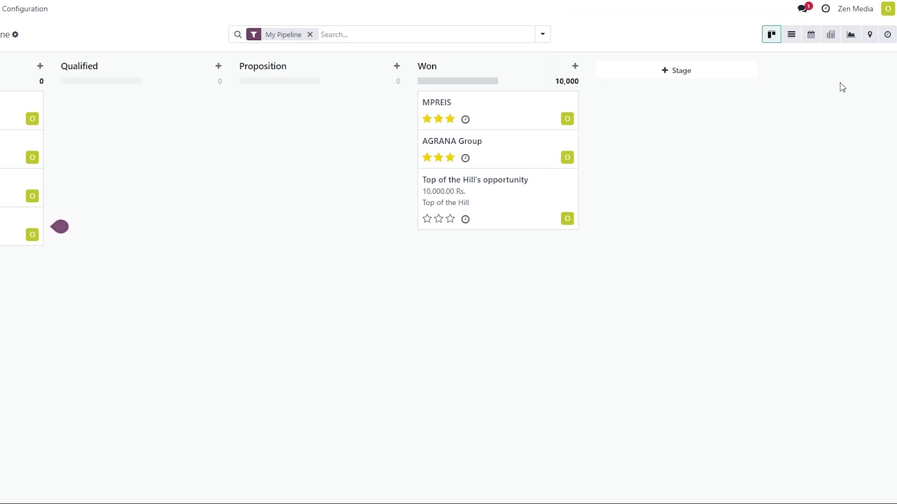